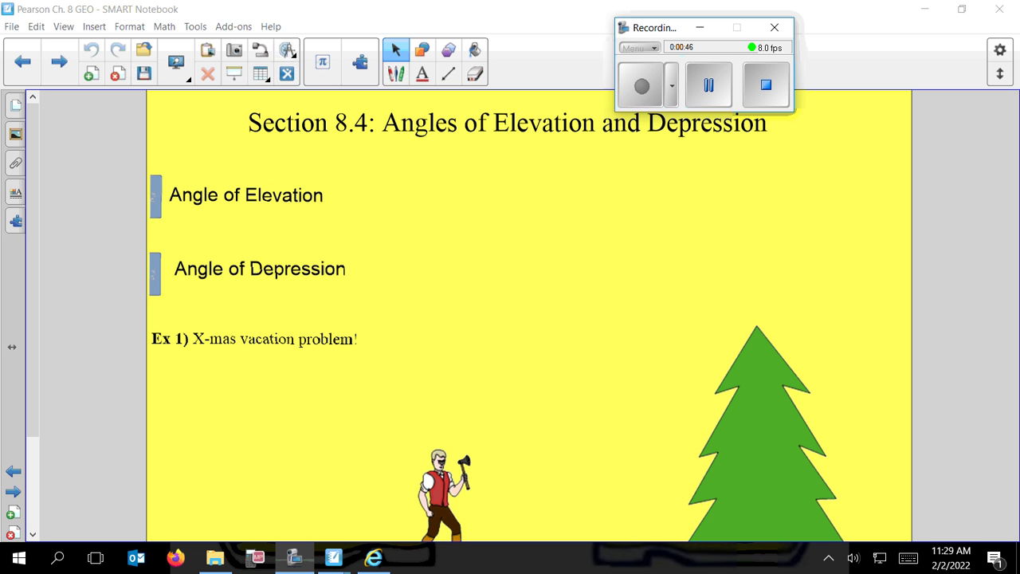
- Reveal the angle of elevation definition and handwrite 'horizontal' under its diagram
left_click(154, 199)
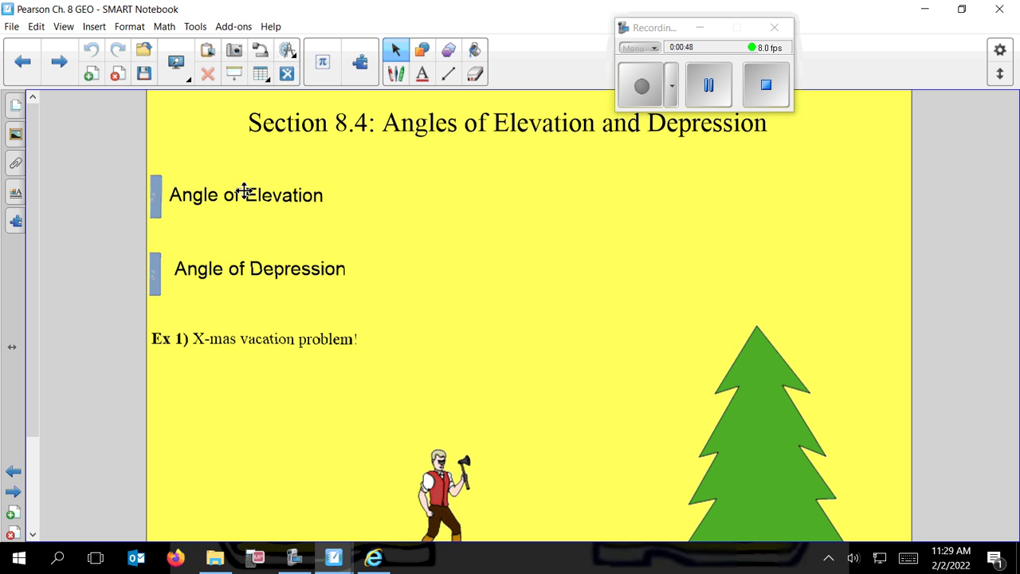
left_click(154, 199)
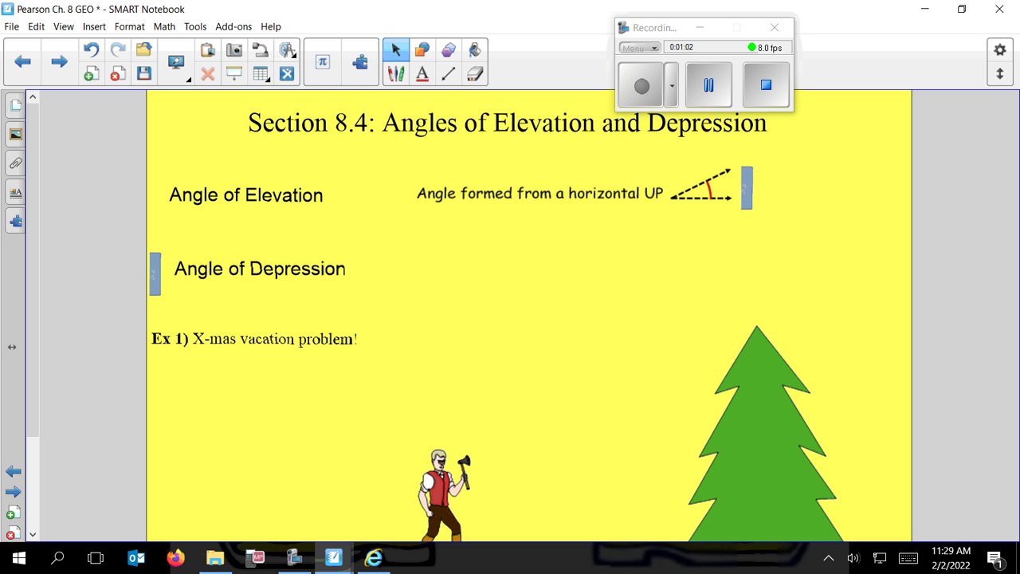
left_click(396, 73)
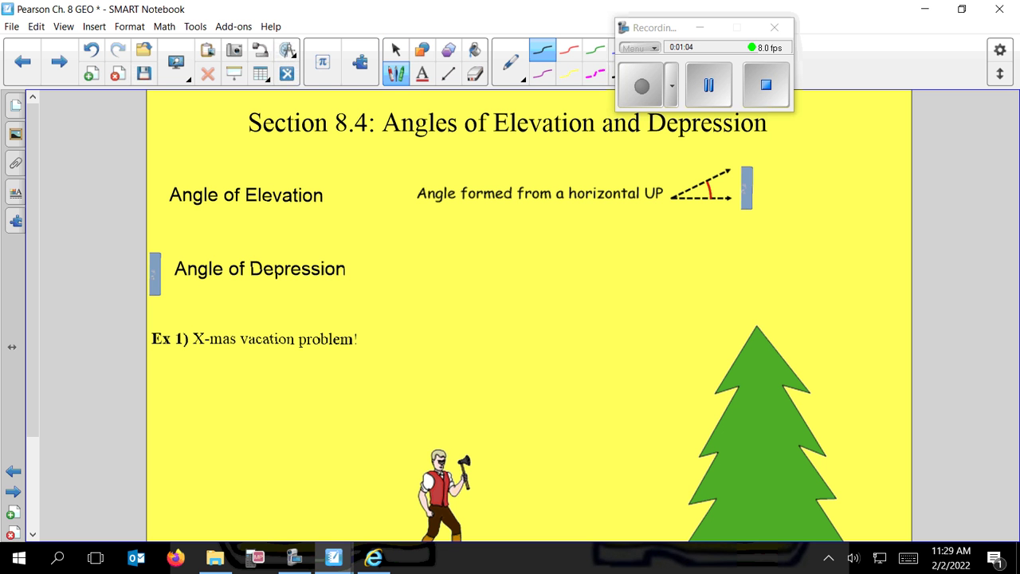
mouse_move(670, 213)
left_mouse_down()
mouse_move(670, 242)
mouse_move(706, 223)
mouse_move(714, 237)
mouse_move(740, 224)
mouse_move(760, 234)
left_mouse_up()
left_click_drag(772, 212, 769, 234)
left_click_drag(760, 223, 795, 231)
left_click_drag(800, 209, 803, 231)
- Ink an arrow along the elevation angle's upward line, then reveal the angle of depression definition
left_click(773, 187)
left_click(779, 187)
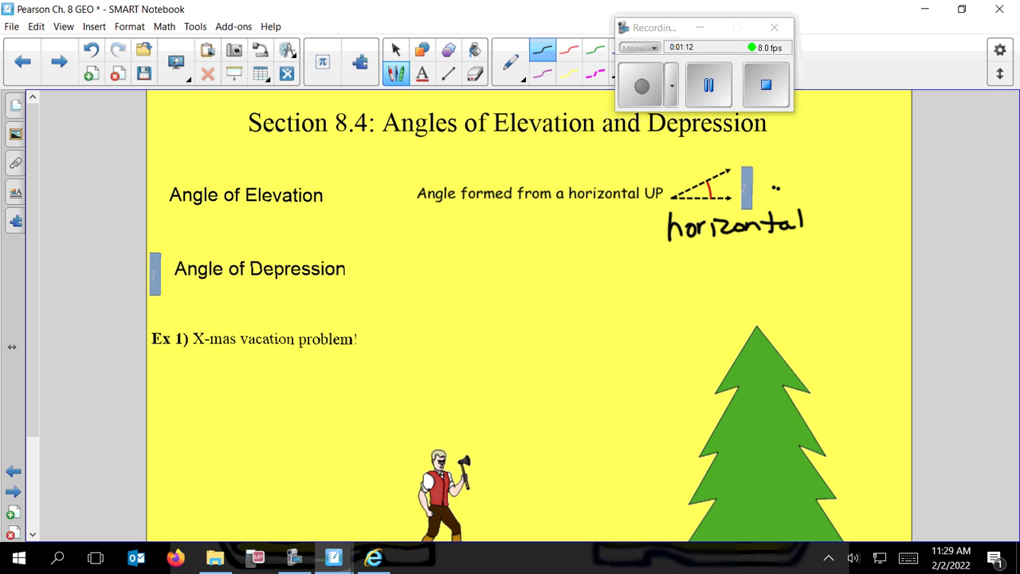
mouse_move(666, 199)
left_mouse_down()
mouse_move(742, 158)
mouse_move(737, 168)
left_mouse_up()
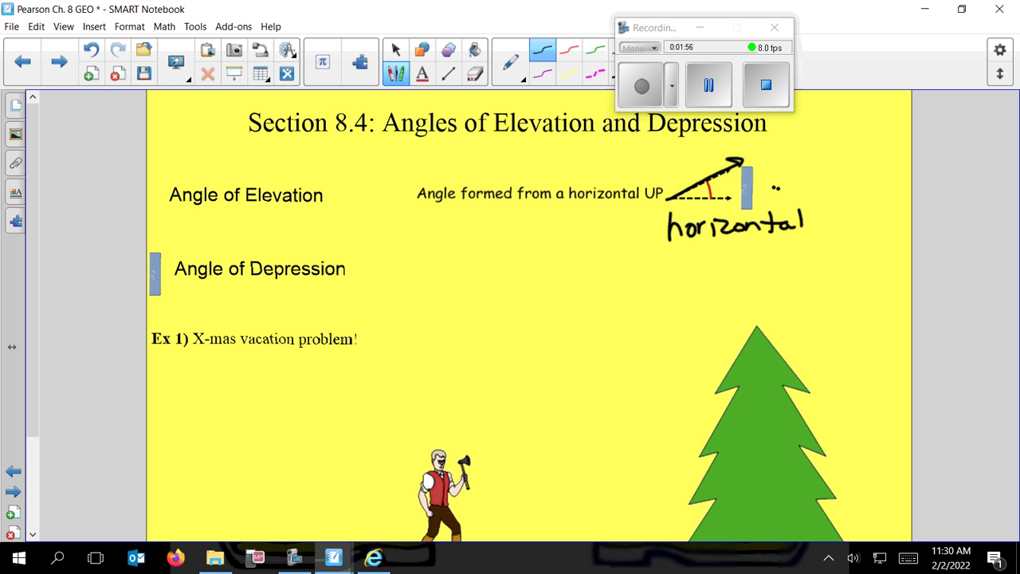
left_click(395, 49)
left_click_drag(154, 273, 424, 277)
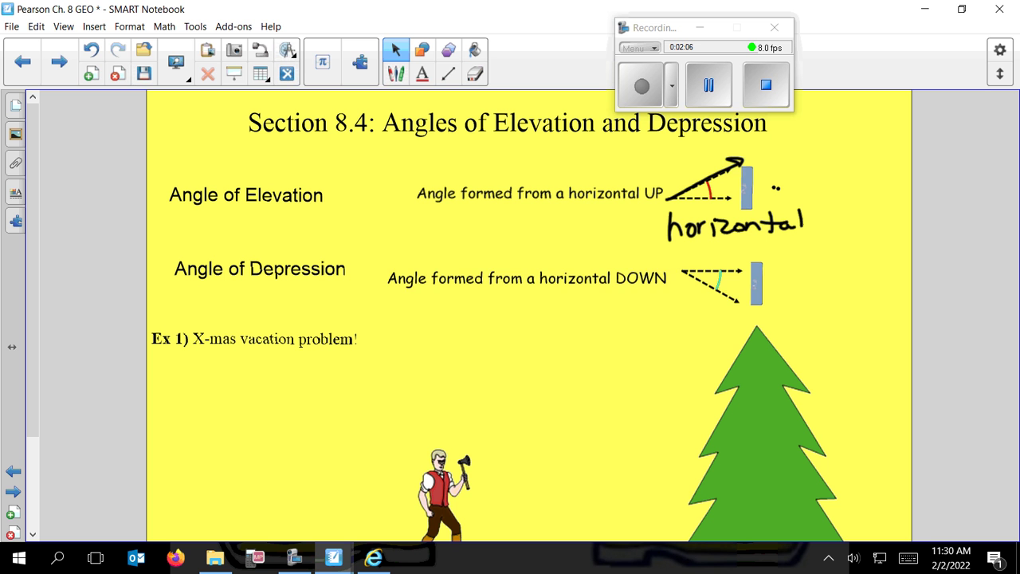
- Shift the DOWN definition left, ink arrows from 'horizontal', underline DOWN, and trace the depression line
mouse_move(688, 273)
left_mouse_down()
mouse_move(715, 265)
mouse_move(671, 265)
mouse_move(723, 266)
left_mouse_up()
left_click(396, 73)
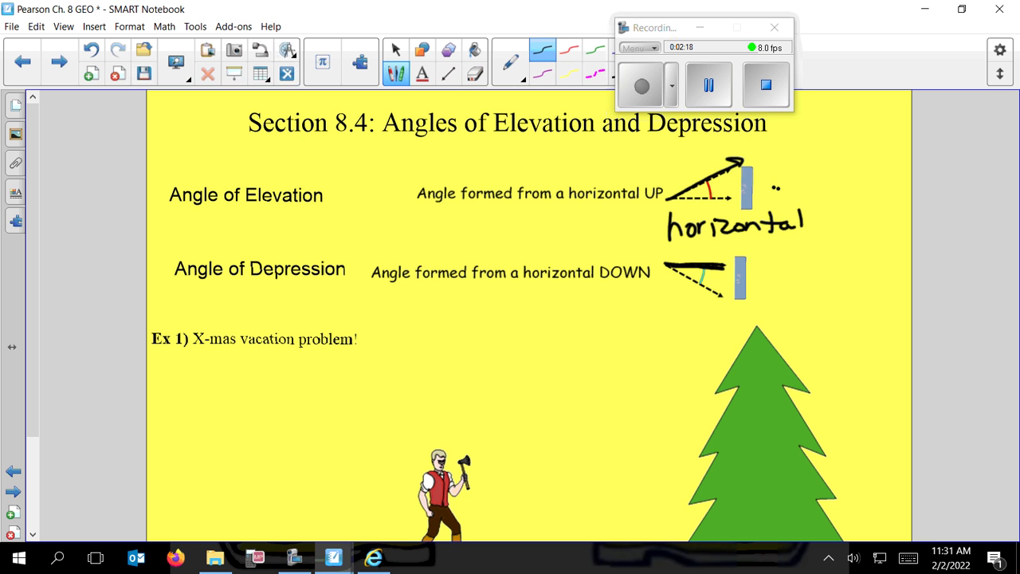
left_click_drag(705, 241, 692, 259)
mouse_move(696, 216)
left_mouse_down()
mouse_move(697, 198)
mouse_move(709, 210)
left_mouse_up()
left_click_drag(603, 280, 720, 305)
left_click_drag(665, 274, 714, 303)
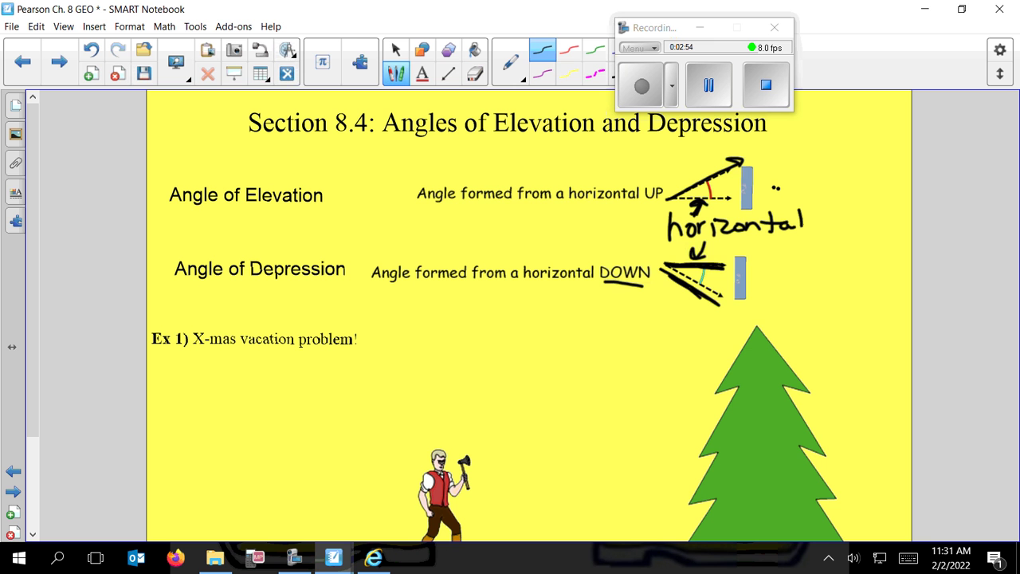
- Underline both angle headings, box 'Depression', and draw a curved arrow up to 'Elevation'
left_click_drag(184, 210, 310, 213)
left_click_drag(182, 282, 352, 287)
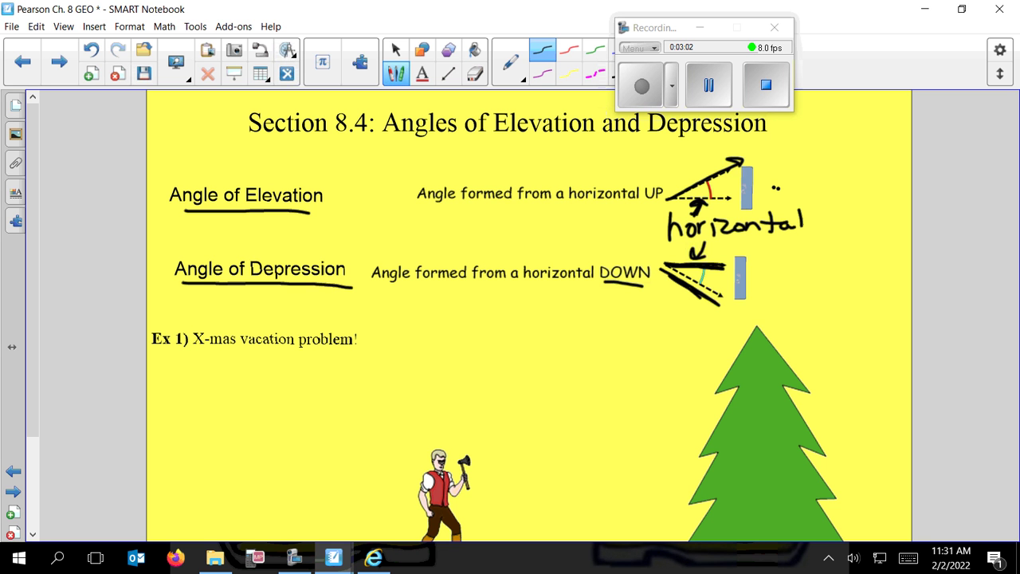
mouse_move(244, 239)
left_mouse_down()
mouse_move(247, 290)
mouse_move(317, 231)
mouse_move(352, 285)
left_mouse_up()
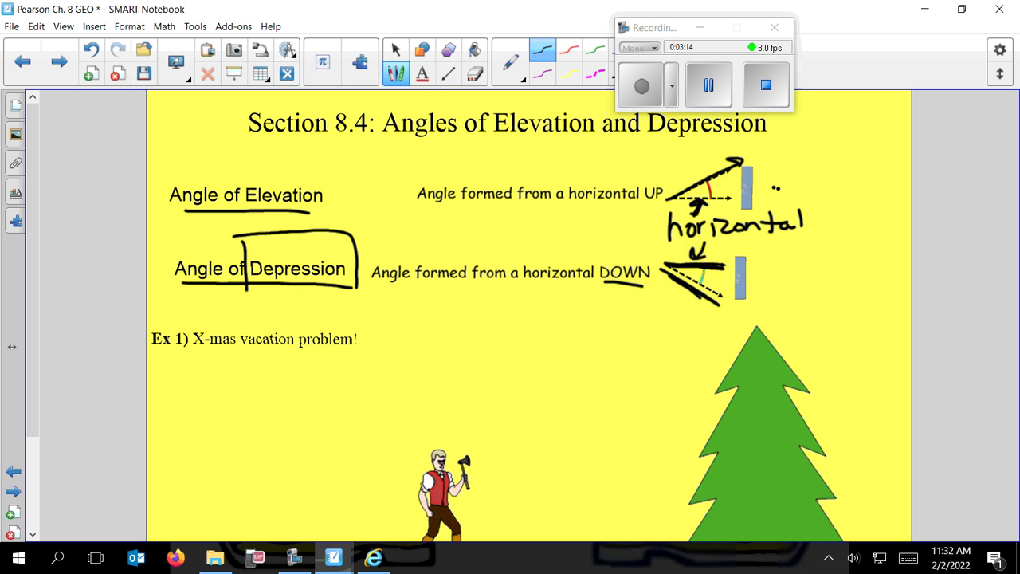
mouse_move(344, 231)
left_mouse_down()
mouse_move(370, 196)
mouse_move(344, 185)
mouse_move(345, 197)
left_mouse_up()
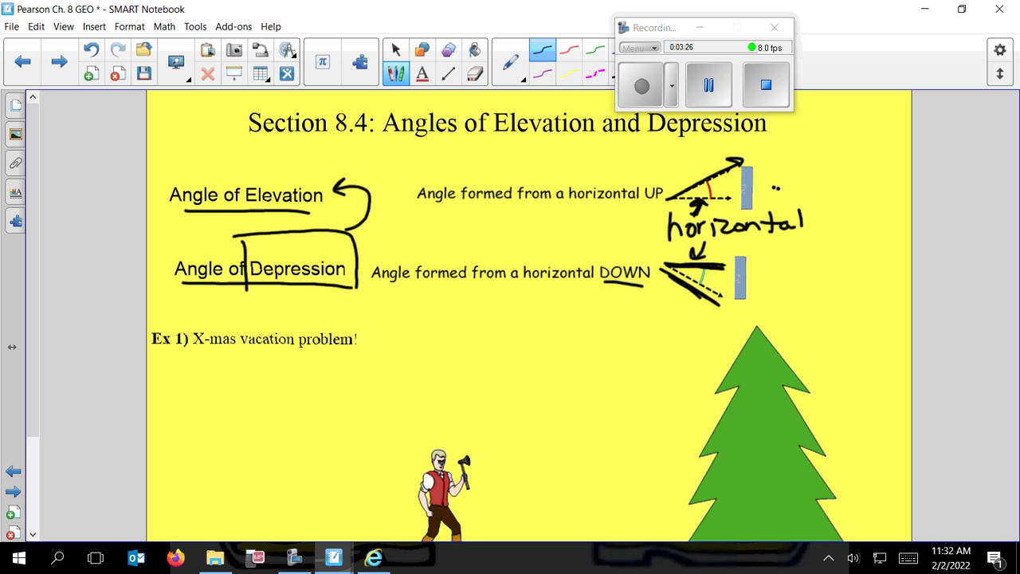
- Draw the ground line and the sight line from the lumberjack's feet to the treetop, marking angle x
scroll(529, 319, "down", 3)
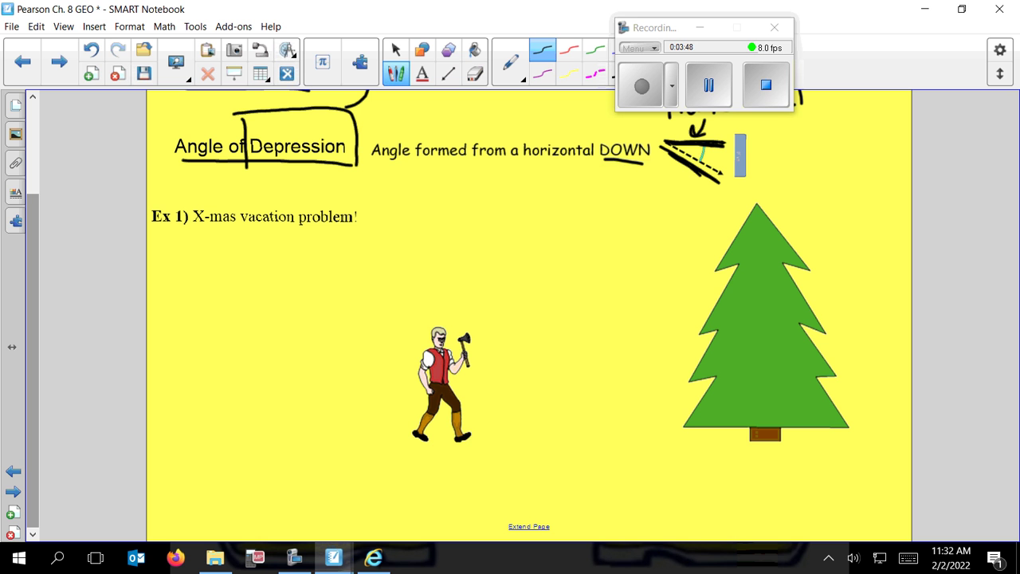
left_click_drag(477, 439, 764, 445)
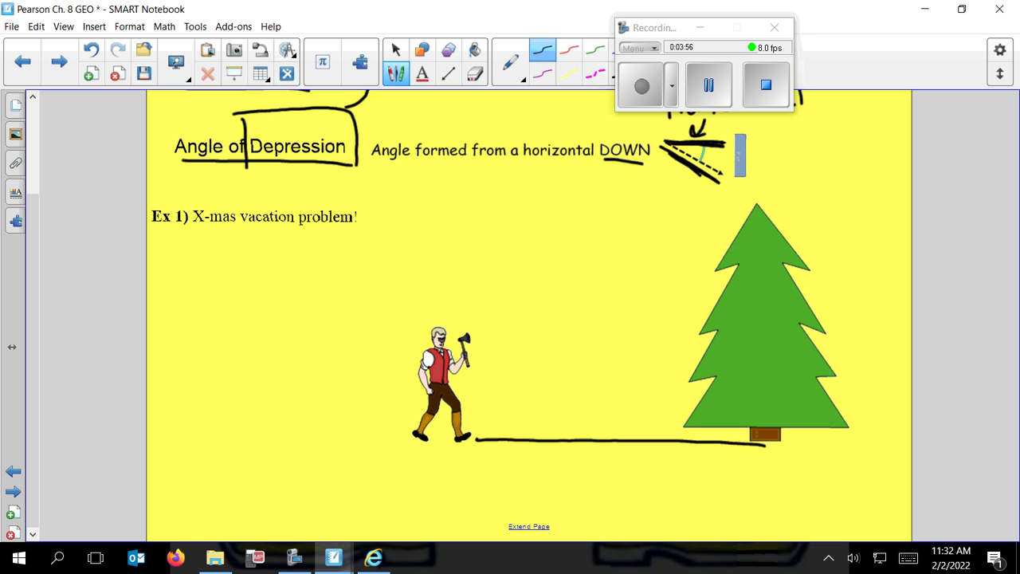
left_click_drag(477, 438, 751, 200)
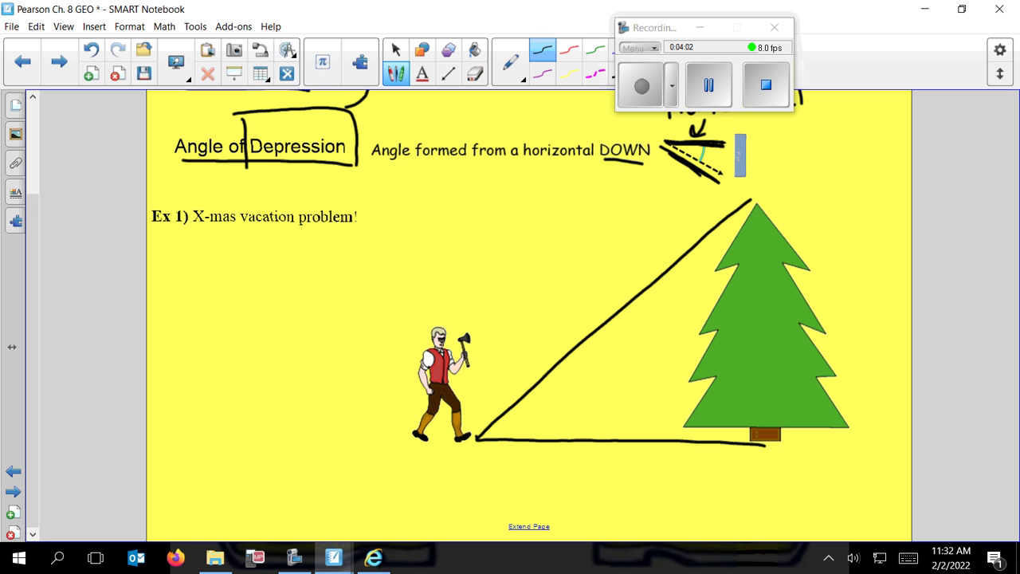
mouse_move(524, 398)
left_mouse_down()
mouse_move(560, 435)
mouse_move(579, 417)
left_mouse_up()
left_click_drag(580, 405, 567, 417)
- Handwrite 'You standing 15' from the tree' beside the Ex 1 title
left_click_drag(390, 201, 398, 216)
mouse_move(406, 200)
left_mouse_down()
mouse_move(396, 233)
mouse_move(407, 220)
mouse_move(471, 229)
left_mouse_up()
left_click_drag(462, 214, 475, 213)
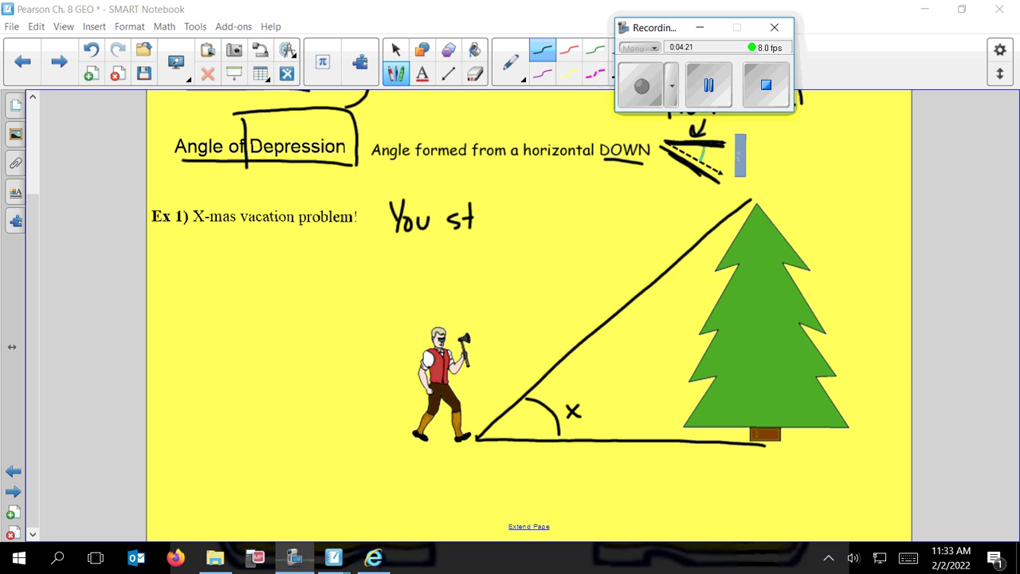
mouse_move(490, 216)
left_mouse_down()
mouse_move(484, 227)
mouse_move(507, 225)
left_mouse_up()
mouse_move(518, 215)
left_mouse_down()
mouse_move(511, 225)
mouse_move(522, 226)
left_mouse_up()
mouse_move(534, 216)
left_mouse_down()
mouse_move(535, 226)
mouse_move(558, 223)
mouse_move(553, 239)
left_mouse_up()
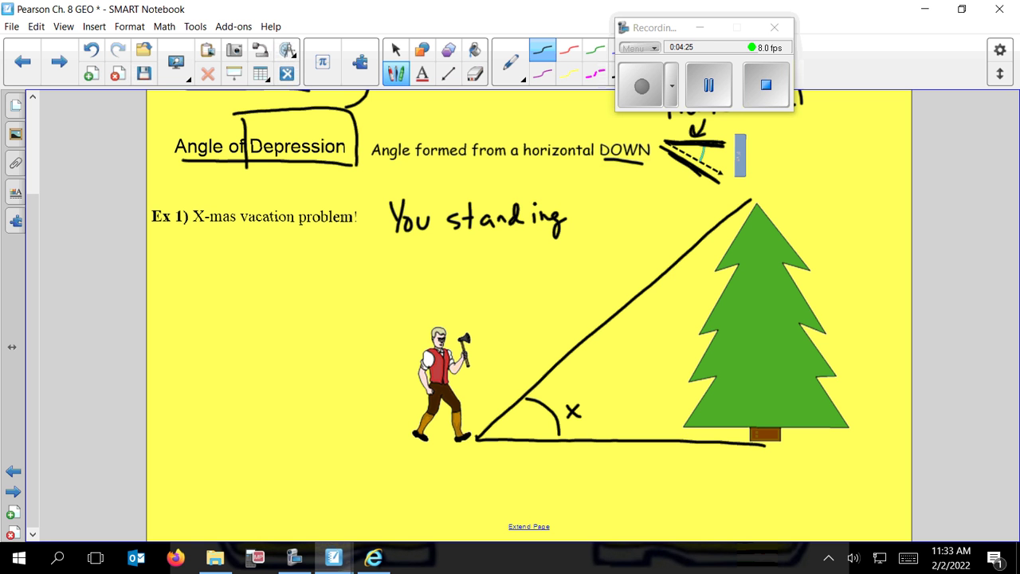
mouse_move(591, 201)
left_mouse_down()
mouse_move(592, 223)
mouse_move(633, 203)
left_mouse_up()
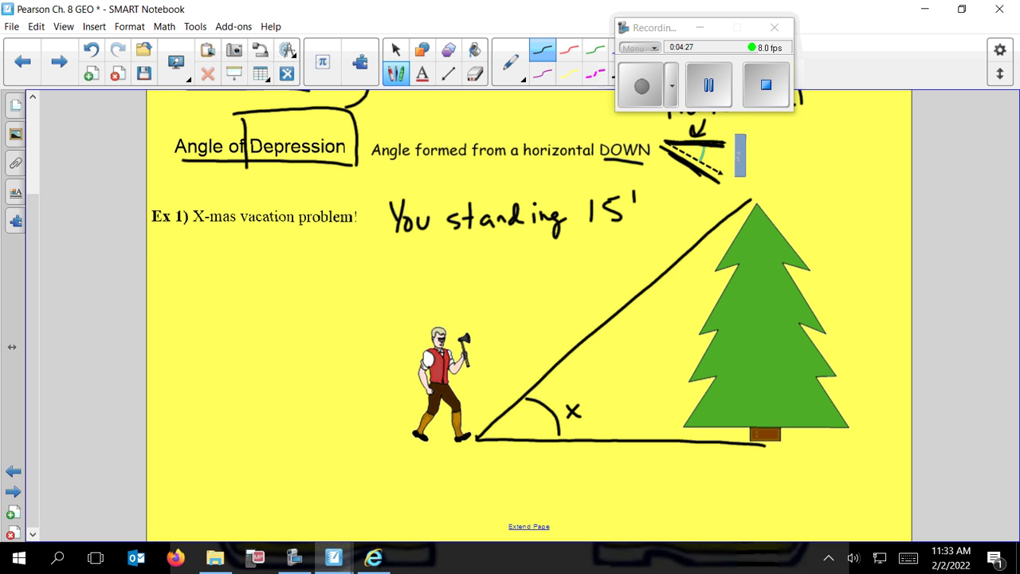
left_click_drag(408, 236, 396, 263)
mouse_move(384, 252)
left_mouse_down()
mouse_move(435, 244)
mouse_move(472, 255)
left_mouse_up()
mouse_move(488, 237)
left_mouse_down()
mouse_move(487, 255)
mouse_move(496, 246)
left_mouse_up()
mouse_move(495, 239)
left_mouse_down()
mouse_move(500, 257)
mouse_move(515, 255)
left_mouse_up()
left_click_drag(515, 252, 561, 254)
left_click_drag(565, 247, 574, 241)
mouse_move(575, 244)
left_mouse_down()
mouse_move(590, 239)
mouse_move(596, 250)
left_mouse_up()
left_click_drag(598, 244, 612, 248)
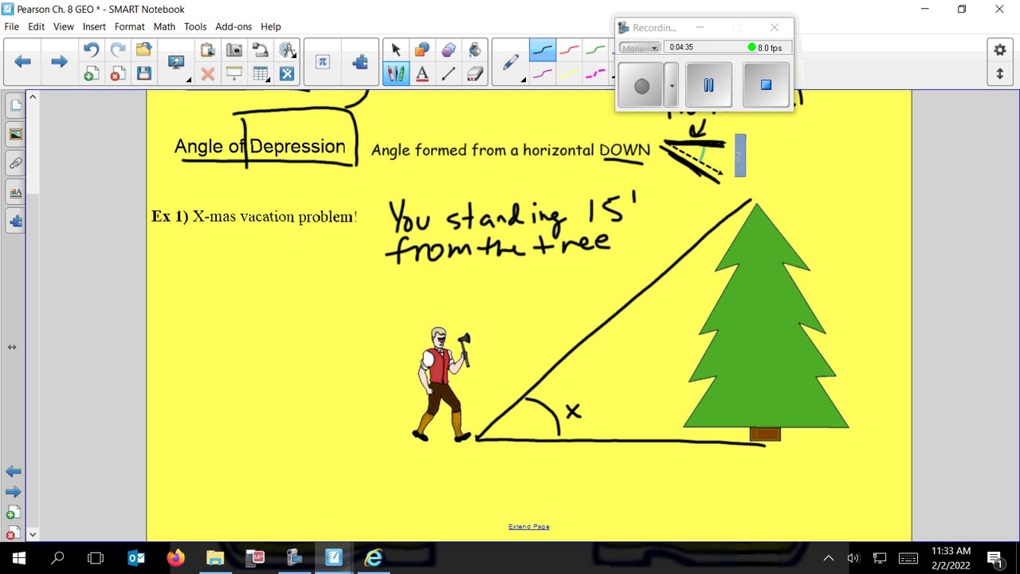
- Label the base 15, note 'Angle of elev. 40°', and mark the angle x = 40°
mouse_move(623, 451)
left_mouse_down()
mouse_move(619, 476)
mouse_move(649, 467)
mouse_move(638, 477)
mouse_move(652, 455)
left_mouse_up()
mouse_move(391, 308)
left_mouse_down()
mouse_move(396, 287)
mouse_move(407, 309)
left_mouse_up()
left_click_drag(393, 294, 440, 311)
mouse_move(449, 278)
left_mouse_down()
mouse_move(451, 301)
mouse_move(500, 285)
mouse_move(517, 296)
left_mouse_up()
mouse_move(509, 282)
left_mouse_down()
mouse_move(548, 277)
mouse_move(553, 291)
left_mouse_up()
mouse_move(562, 269)
left_mouse_down()
mouse_move(562, 294)
mouse_move(594, 272)
mouse_move(629, 275)
mouse_move(626, 284)
mouse_move(640, 268)
left_mouse_up()
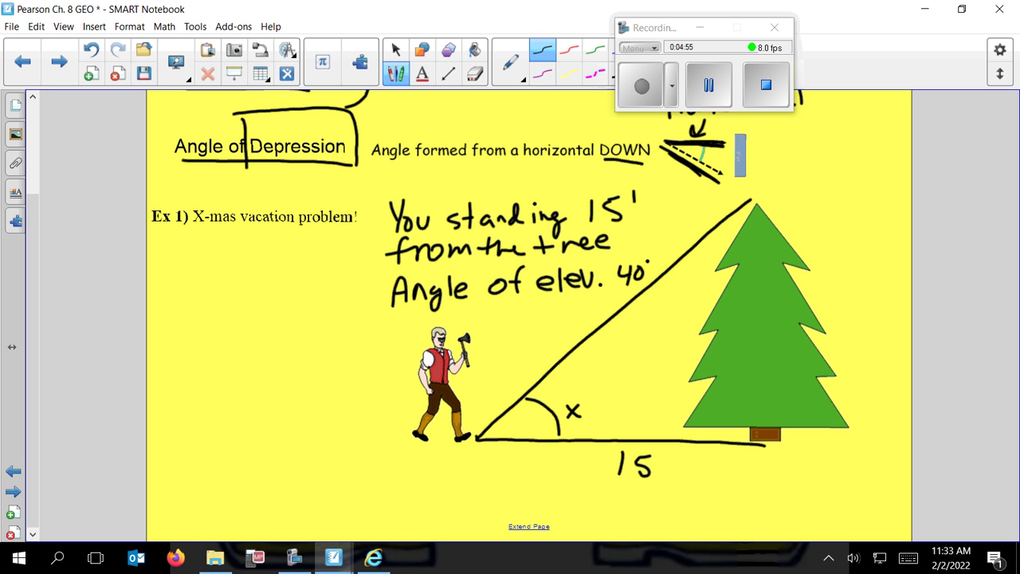
left_click_drag(583, 404, 598, 403)
left_click_drag(585, 413, 613, 405)
mouse_move(612, 392)
left_mouse_down()
mouse_move(611, 414)
mouse_move(622, 393)
left_mouse_up()
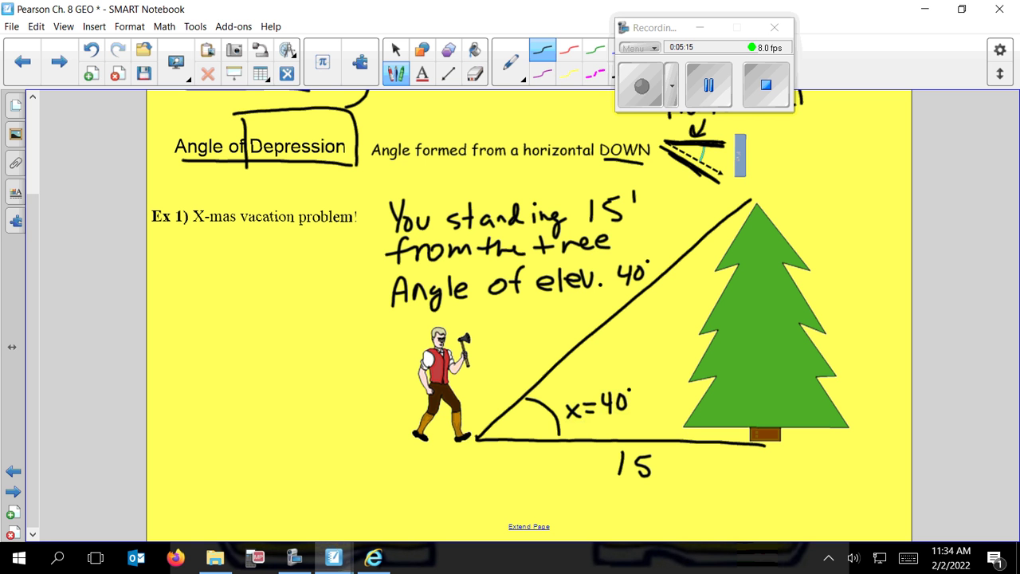
- Add an arrow along the hypotenuse and draw a vertical line labelled x down the tree
left_click_drag(491, 427, 577, 350)
left_click_drag(548, 349, 582, 354)
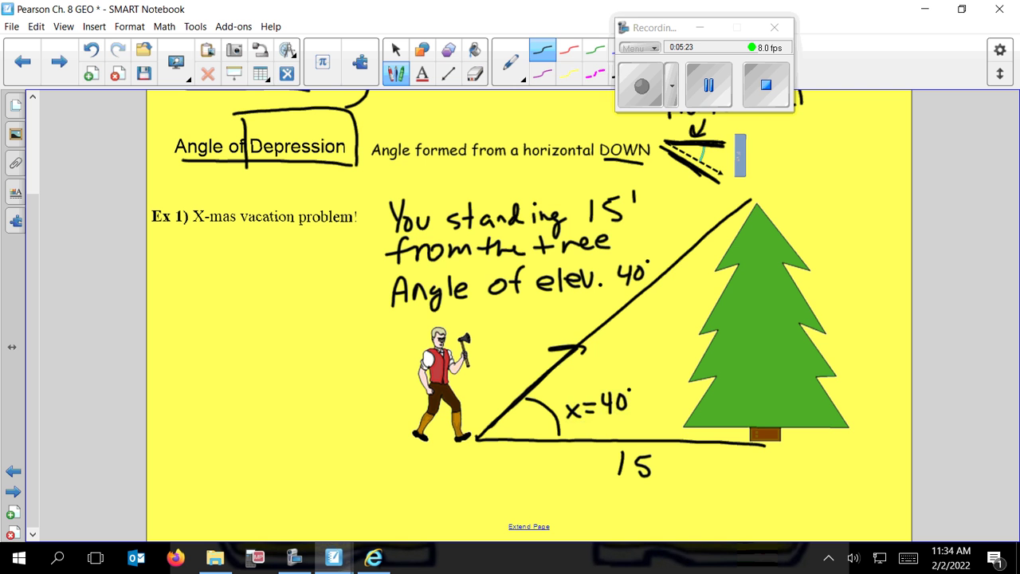
left_click_drag(753, 204, 763, 435)
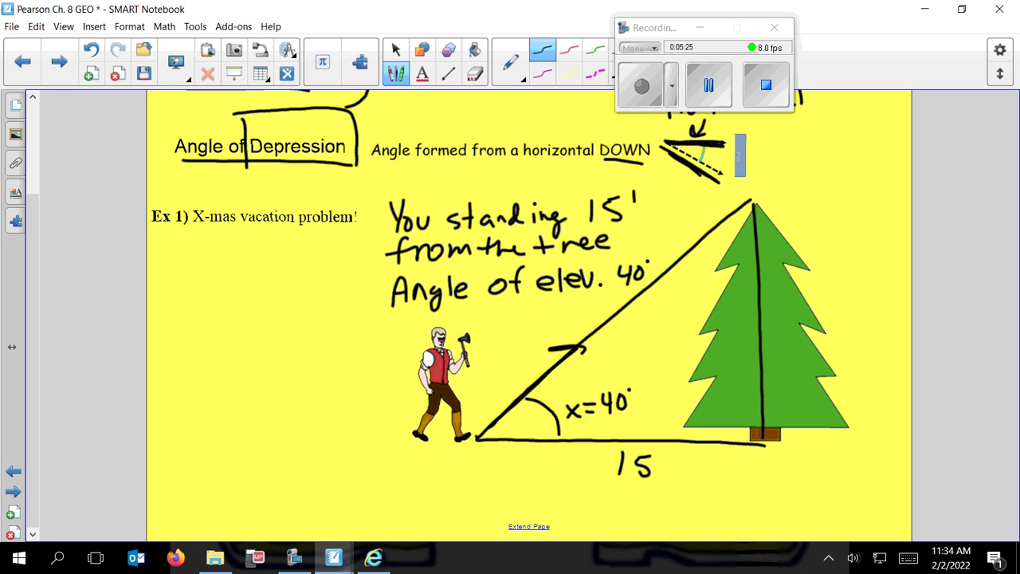
mouse_move(769, 317)
left_mouse_down()
mouse_move(793, 335)
mouse_move(767, 340)
left_mouse_up()
- Erase 'x=' and the stray marks so the angle reads just 40°
left_click(475, 74)
mouse_move(584, 406)
left_mouse_down()
mouse_move(553, 427)
mouse_move(557, 438)
left_mouse_up()
left_click(396, 73)
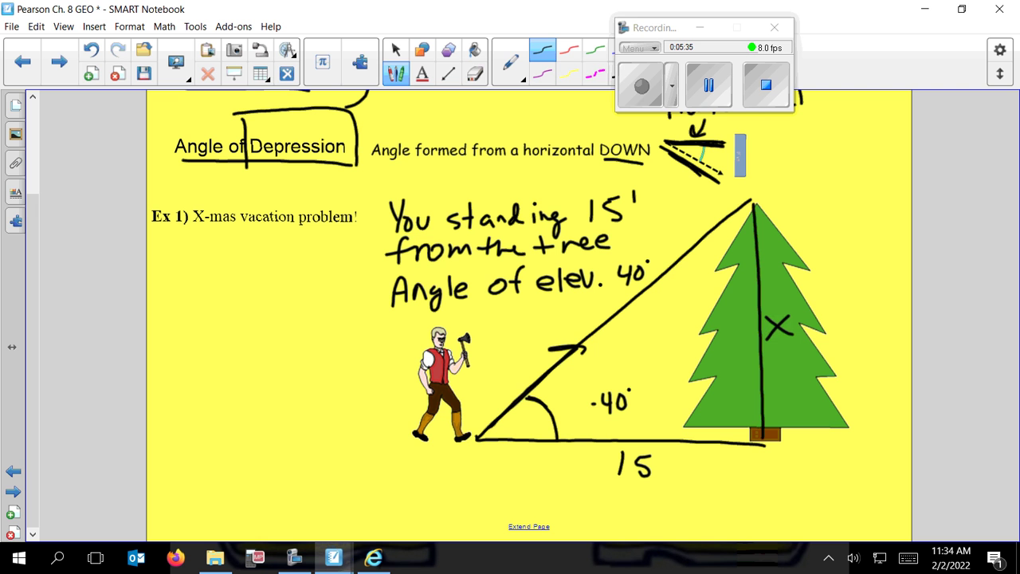
left_click(573, 404)
left_click(475, 73)
mouse_move(550, 408)
left_mouse_down()
mouse_move(593, 411)
mouse_move(554, 426)
mouse_move(555, 437)
left_mouse_up()
left_click(395, 73)
- Mark the right angle at the tree's base and label the hypotenuse 'hyp.'
mouse_move(762, 415)
left_mouse_down()
mouse_move(745, 416)
mouse_move(738, 444)
left_mouse_up()
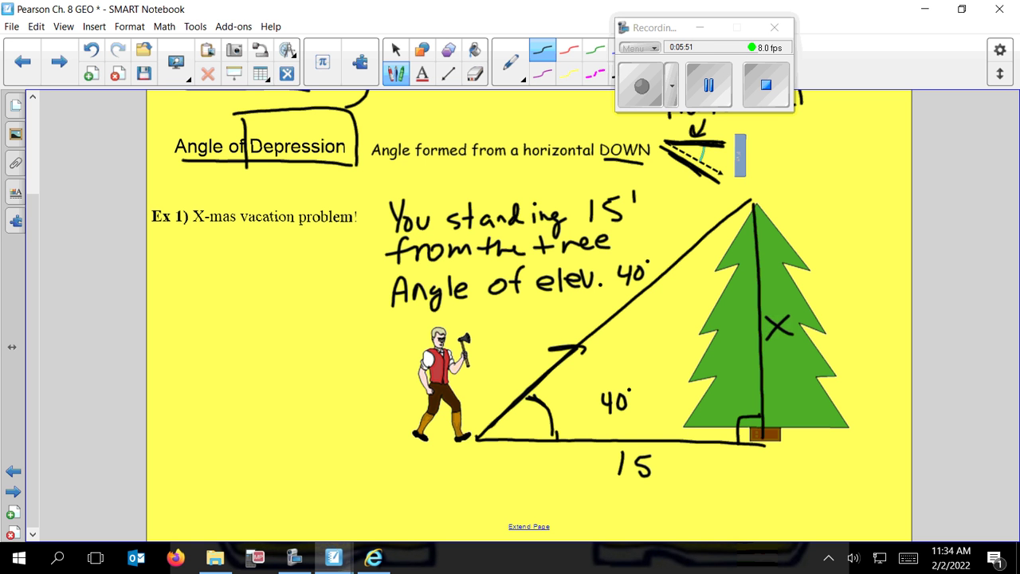
mouse_move(758, 437)
left_mouse_down()
mouse_move(620, 322)
mouse_move(631, 332)
left_mouse_up()
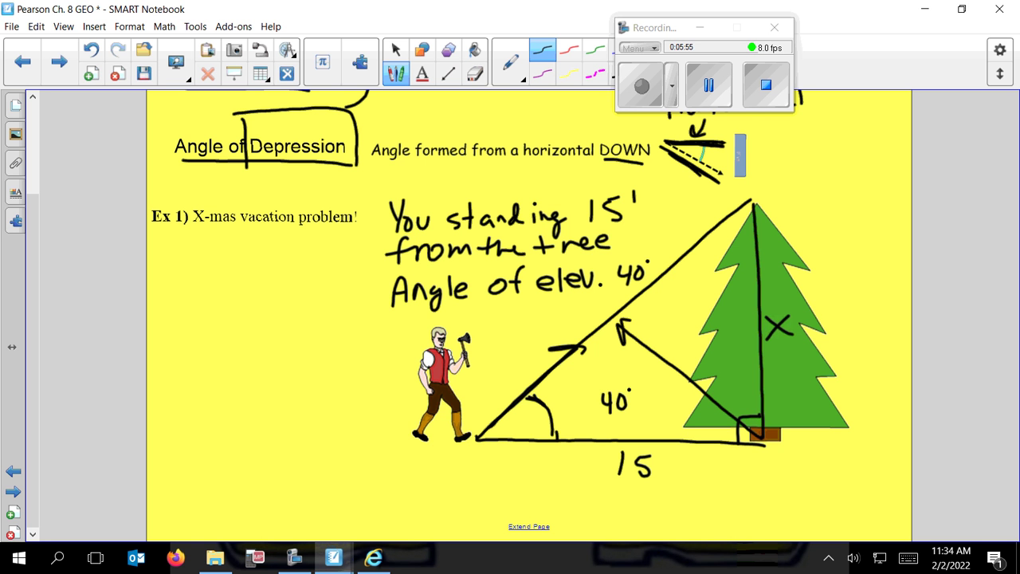
left_click_drag(572, 305, 595, 327)
left_click_drag(601, 310, 603, 328)
left_click_drag(599, 308, 612, 312)
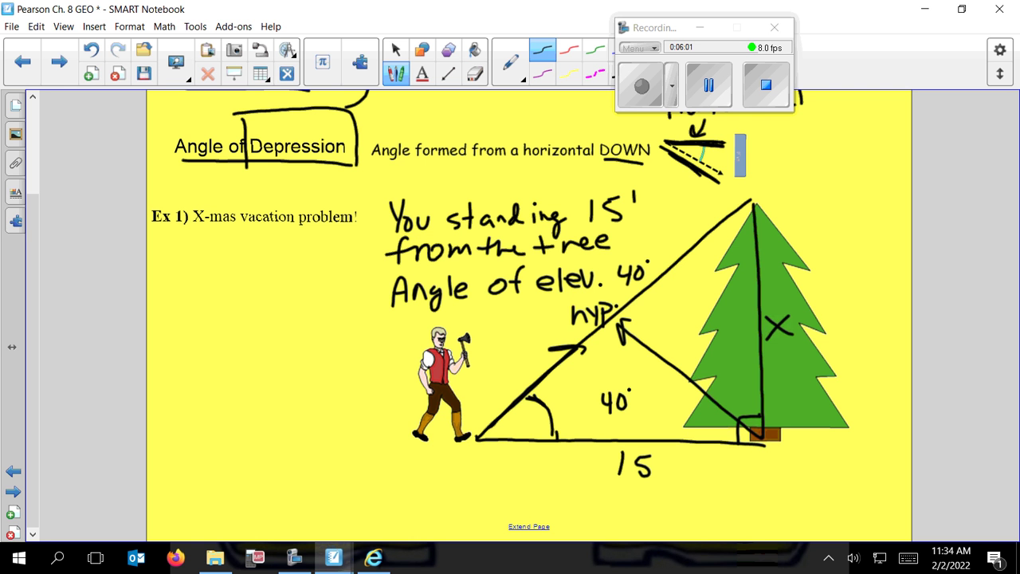
- Label the tree side 'OPP.' and the base '15 adj', then start writing 'tan'
mouse_move(502, 431)
left_mouse_down()
mouse_move(754, 333)
mouse_move(753, 347)
left_mouse_up()
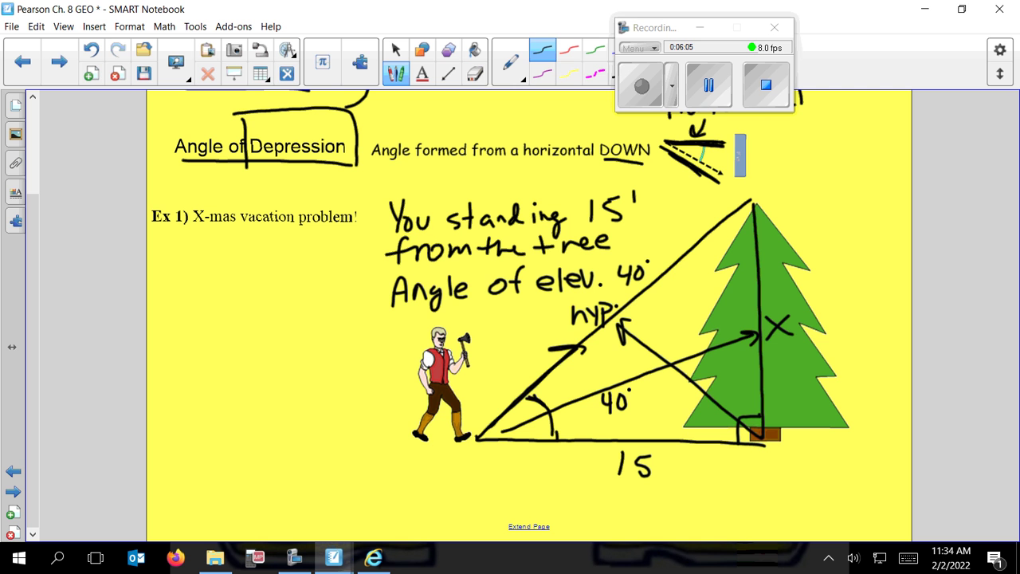
mouse_move(813, 302)
left_mouse_down()
mouse_move(828, 330)
mouse_move(825, 317)
left_mouse_up()
left_click_drag(840, 298, 841, 327)
left_click_drag(839, 295, 829, 325)
left_click_drag(843, 310, 847, 313)
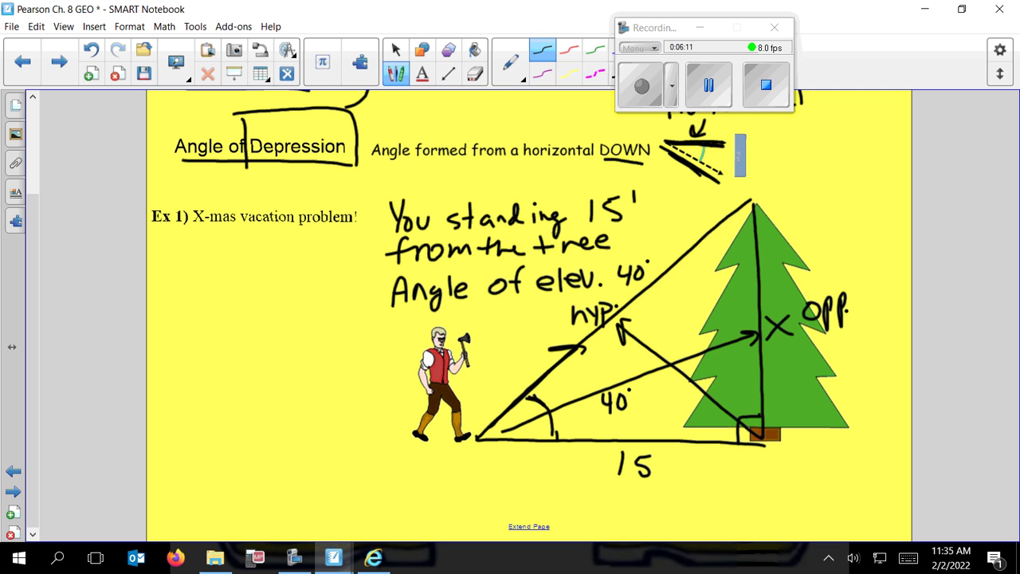
mouse_move(689, 469)
left_mouse_down()
mouse_move(678, 479)
mouse_move(715, 481)
left_mouse_up()
left_click_drag(724, 478, 721, 489)
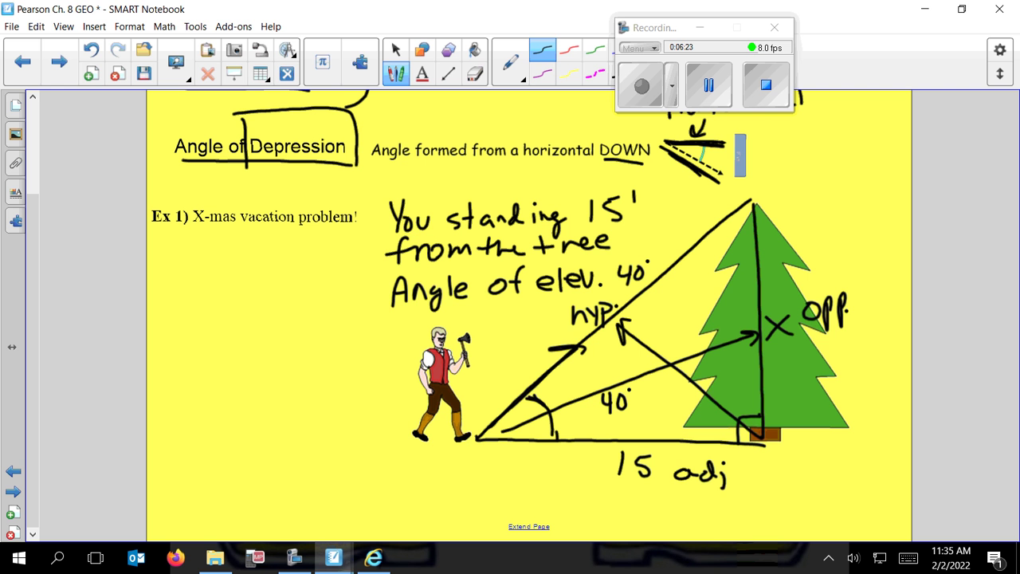
left_click_drag(200, 301, 201, 344)
left_click_drag(177, 330, 212, 328)
mouse_move(231, 328)
left_mouse_down()
mouse_move(213, 333)
mouse_move(252, 341)
mouse_move(260, 310)
left_mouse_up()
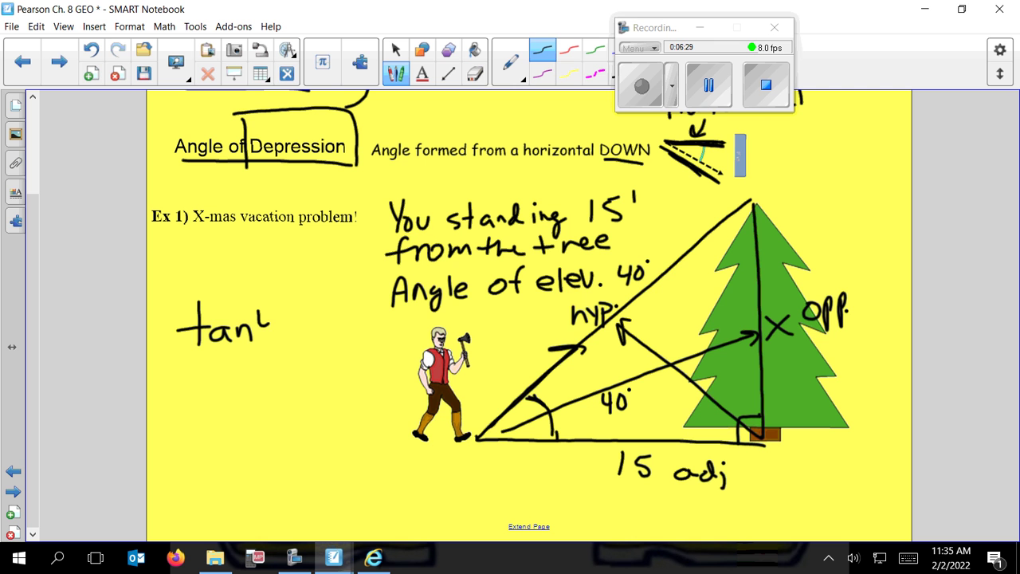
- Write the equations tan40 = x/15 and .8391 = x/15 beside the diagram
mouse_move(269, 310)
left_mouse_down()
mouse_move(271, 343)
mouse_move(285, 319)
mouse_move(309, 332)
mouse_move(350, 319)
mouse_move(329, 320)
mouse_move(354, 327)
mouse_move(324, 365)
mouse_move(349, 352)
mouse_move(340, 362)
mouse_move(354, 338)
left_mouse_up()
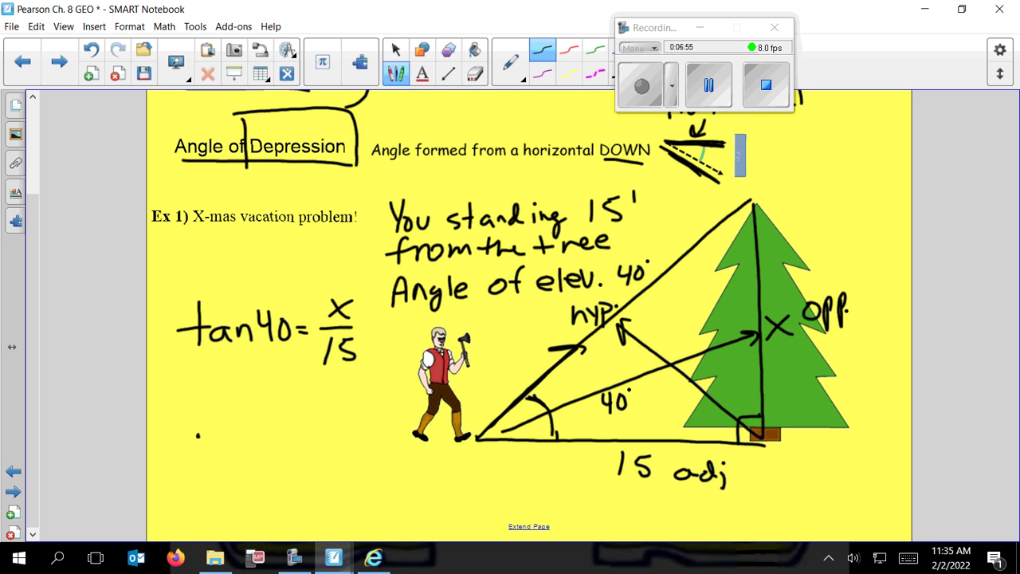
mouse_move(225, 420)
left_mouse_down()
mouse_move(214, 423)
mouse_move(239, 424)
mouse_move(230, 436)
mouse_move(257, 428)
mouse_move(260, 439)
left_mouse_up()
mouse_move(270, 417)
left_mouse_down()
mouse_move(269, 439)
mouse_move(292, 424)
left_mouse_up()
mouse_move(279, 431)
left_mouse_down()
mouse_move(330, 424)
mouse_move(318, 462)
mouse_move(334, 463)
mouse_move(342, 444)
mouse_move(311, 471)
mouse_move(326, 475)
mouse_move(353, 450)
left_mouse_up()
left_click(475, 72)
left_click(395, 73)
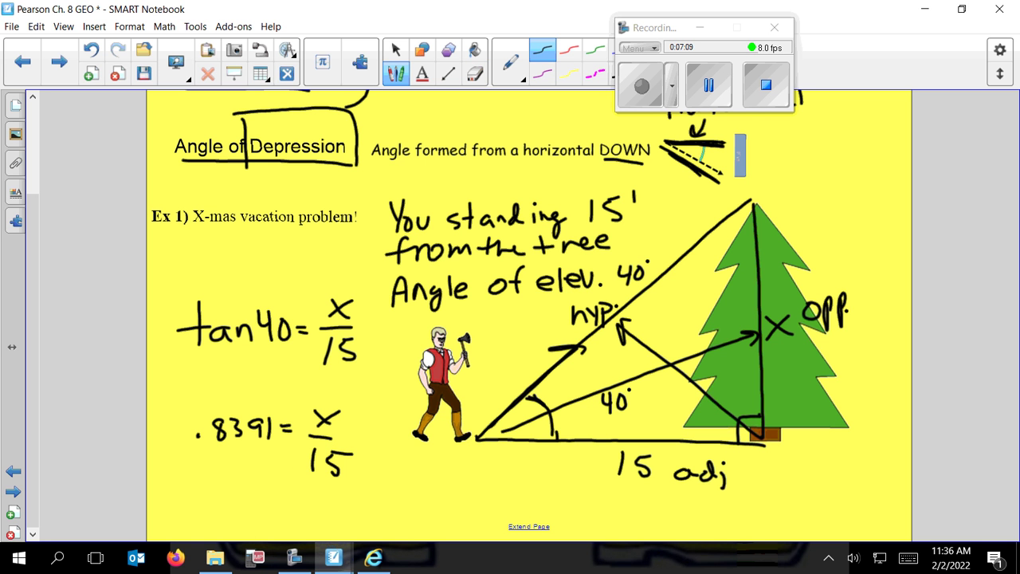
- Write the answer x = 12.5 feet, fixing the 5, and begin 'No' below the triangle
mouse_move(203, 497)
left_mouse_down()
mouse_move(223, 518)
mouse_move(204, 519)
mouse_move(245, 510)
left_mouse_up()
mouse_move(255, 493)
left_mouse_down()
mouse_move(253, 515)
mouse_move(311, 504)
mouse_move(300, 515)
mouse_move(320, 490)
mouse_move(306, 517)
mouse_move(323, 491)
mouse_move(340, 518)
mouse_move(354, 502)
mouse_move(374, 515)
mouse_move(407, 513)
mouse_move(413, 497)
left_mouse_up()
left_click(294, 512)
left_click(475, 74)
left_click(395, 73)
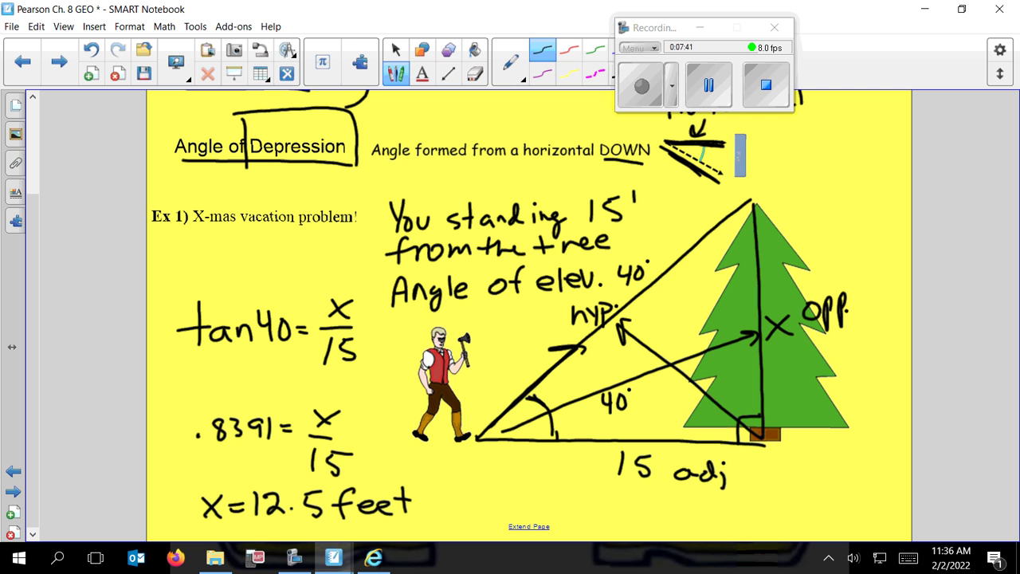
mouse_move(510, 494)
left_mouse_down()
mouse_move(513, 476)
mouse_move(519, 483)
mouse_move(534, 463)
mouse_move(545, 485)
left_mouse_up()
- Finish writing 'No' under the tree diagram and go to the Ex 2 Sniper page
left_click(541, 488)
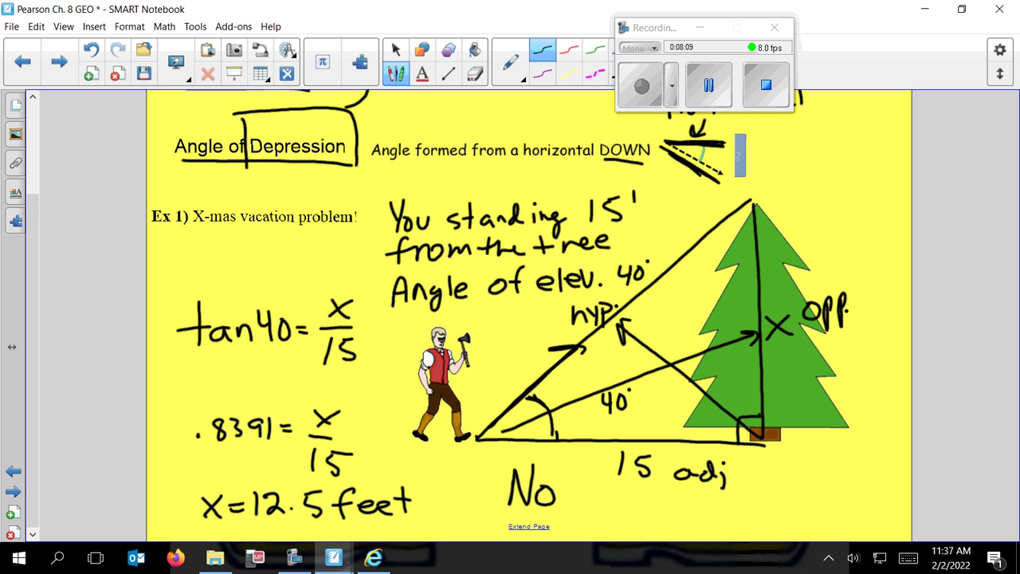
left_click(13, 491)
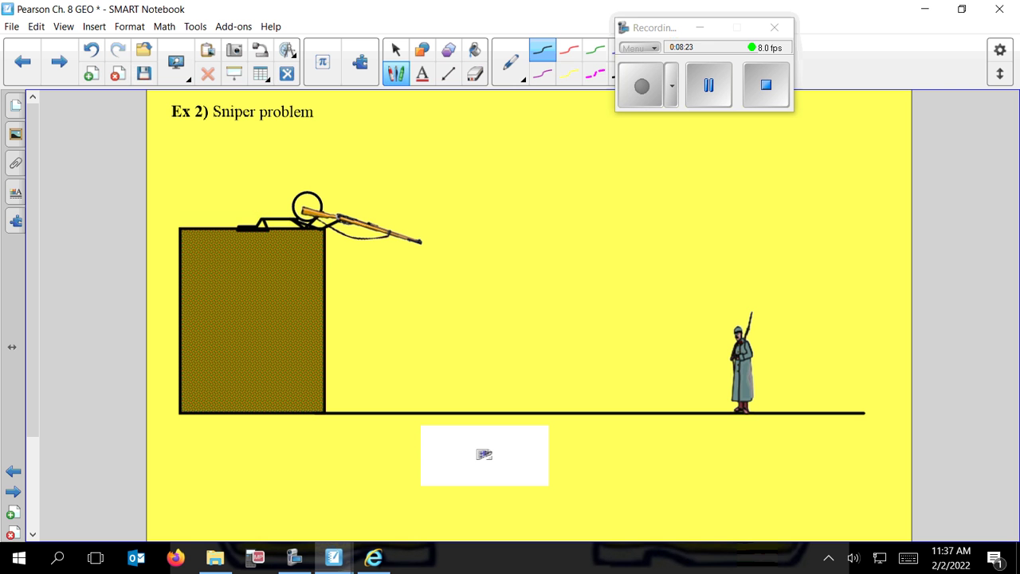
- Draw an arrow at the sniper, label the building 30', and draw a horizontal line from the rifle
left_click_drag(249, 166, 278, 193)
mouse_move(272, 182)
left_mouse_down()
mouse_move(278, 193)
mouse_move(266, 194)
left_mouse_up()
mouse_move(334, 305)
left_mouse_down()
mouse_move(343, 314)
mouse_move(335, 324)
mouse_move(365, 302)
left_mouse_up()
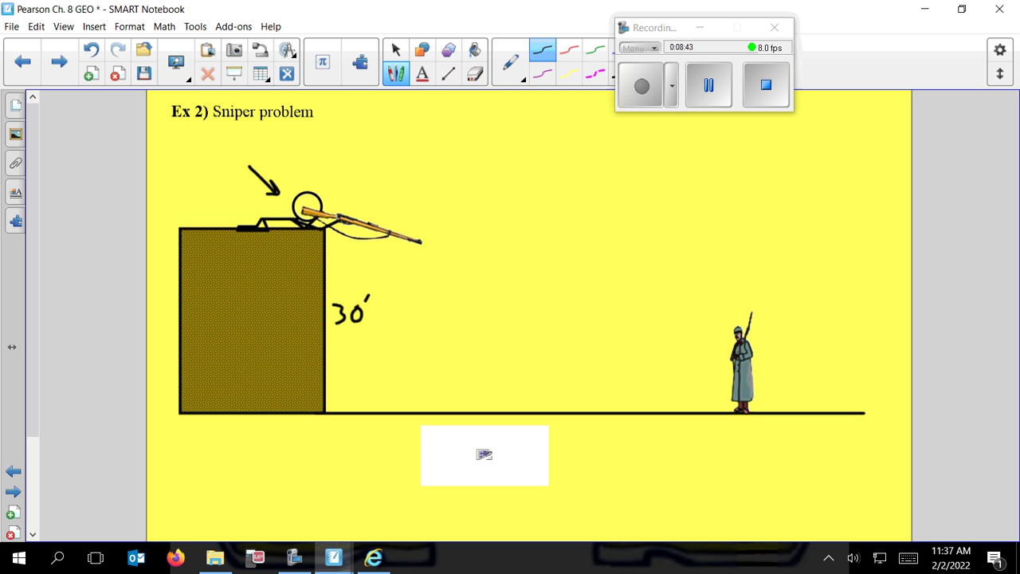
left_click_drag(325, 228, 715, 215)
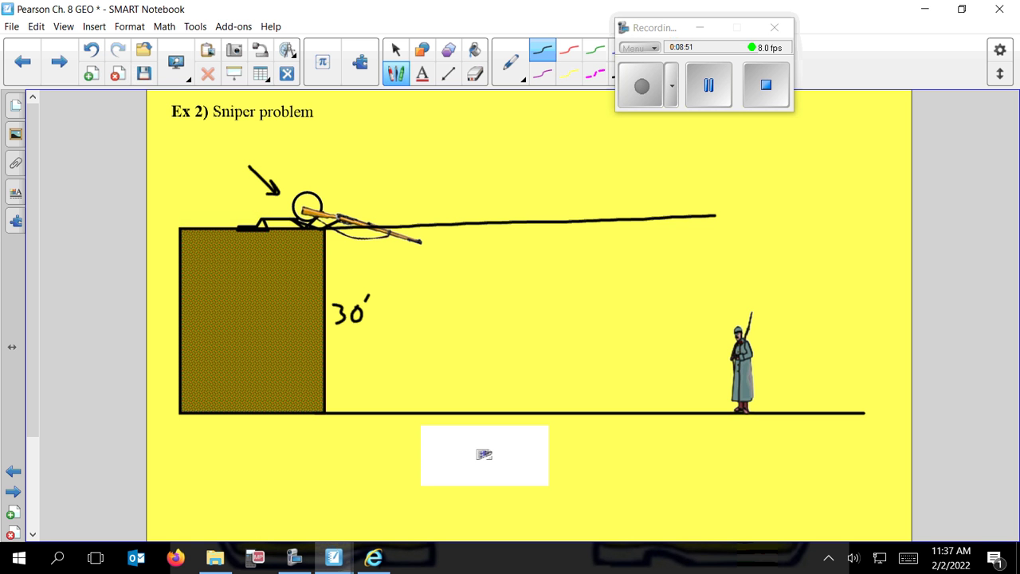
- Draw the building-top-to-soldier sightline, arc the 24° angle of depression, and label the sightline x
left_click_drag(325, 230, 737, 411)
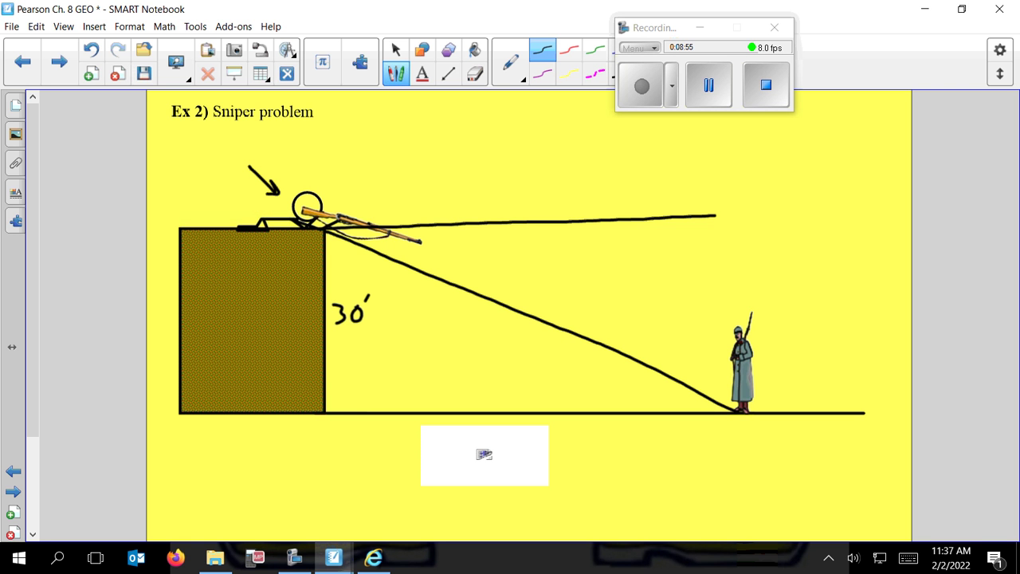
left_click_drag(439, 231, 438, 257)
mouse_move(463, 244)
left_mouse_down()
mouse_move(476, 263)
mouse_move(495, 254)
mouse_move(492, 263)
mouse_move(507, 235)
left_mouse_up()
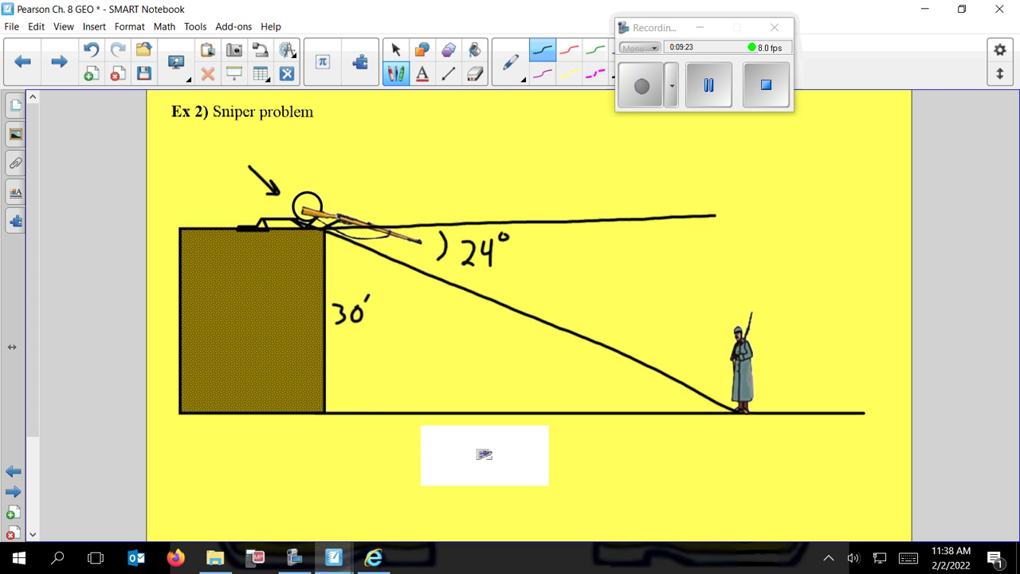
mouse_move(524, 289)
left_mouse_down()
mouse_move(542, 305)
mouse_move(525, 306)
left_mouse_up()
- Extend the dotted vertical line down toward the soldier and label it 30'
left_click(718, 251)
left_click(719, 264)
left_click(720, 282)
left_click(725, 366)
left_click(731, 399)
mouse_move(741, 274)
left_mouse_down()
mouse_move(751, 282)
mouse_move(741, 295)
left_mouse_up()
mouse_move(765, 278)
left_mouse_down()
mouse_move(758, 285)
mouse_move(772, 274)
left_mouse_up()
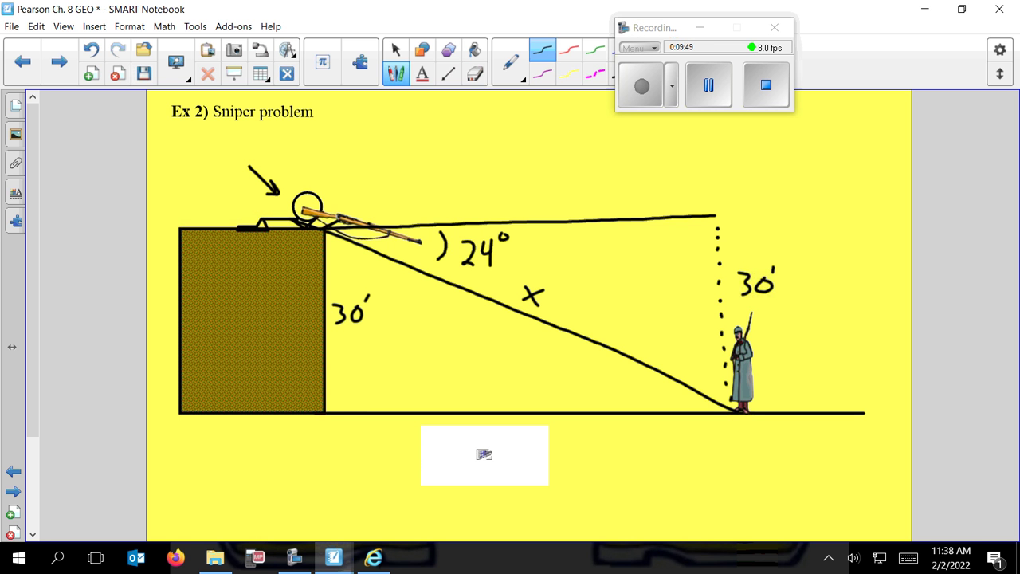
- Mark the top sightline and ground line parallel with arrowheads, and write 24° at the soldier
left_click_drag(341, 225, 715, 213)
left_click(573, 206)
left_click_drag(572, 206, 580, 228)
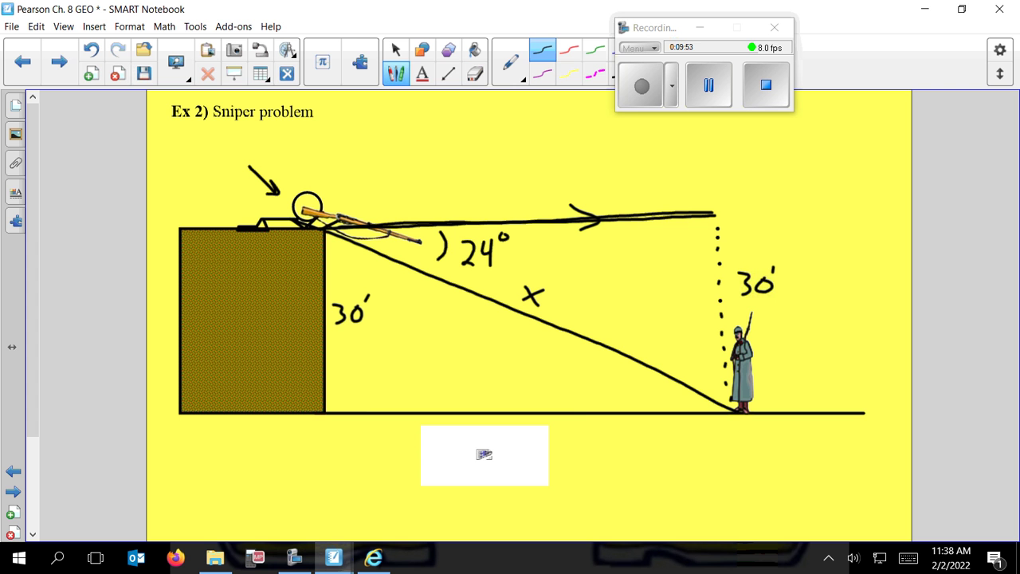
left_click_drag(577, 399, 584, 419)
mouse_move(655, 388)
left_mouse_down()
mouse_move(636, 403)
mouse_move(674, 393)
mouse_move(671, 405)
left_mouse_up()
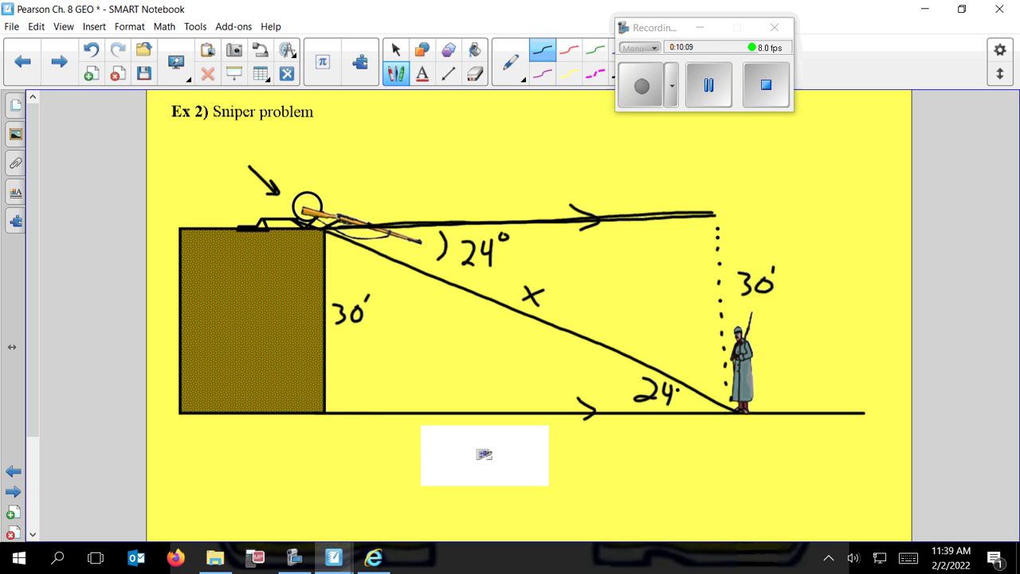
left_click_drag(568, 204, 581, 233)
mouse_move(579, 400)
left_mouse_down()
mouse_move(600, 412)
mouse_move(580, 425)
left_mouse_up()
- Mark the right angle at the building's base and write 'hyp' beside x
mouse_move(326, 390)
left_mouse_down()
mouse_move(346, 412)
mouse_move(503, 319)
left_mouse_up()
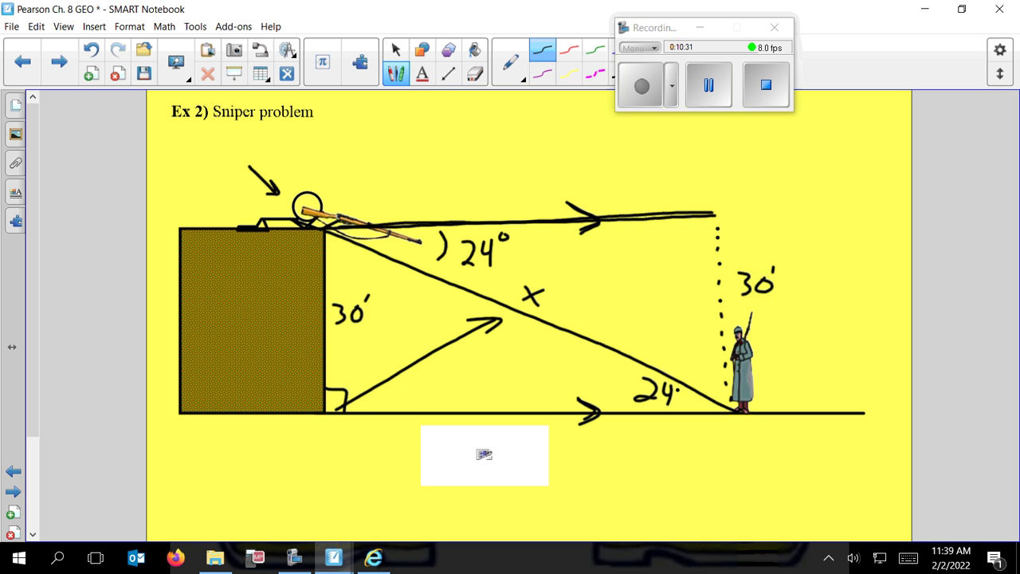
mouse_move(558, 256)
left_mouse_down()
mouse_move(558, 292)
mouse_move(589, 293)
left_mouse_up()
mouse_move(599, 274)
left_mouse_down()
mouse_move(599, 298)
mouse_move(601, 281)
left_mouse_up()
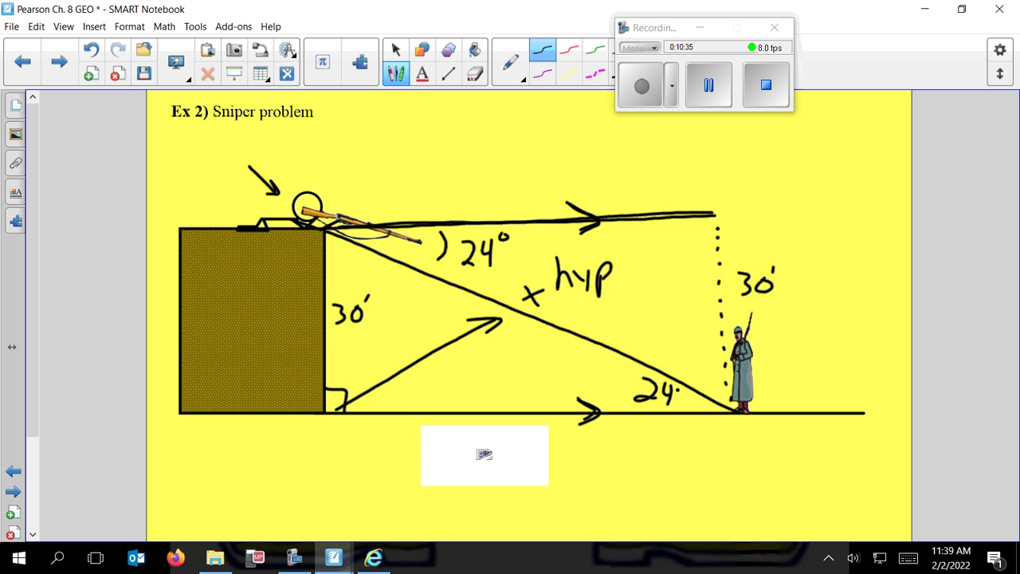
- Arrow from the lower 24° to the building's 30′ and label that side 'opp'
mouse_move(630, 390)
left_mouse_down()
mouse_move(401, 323)
mouse_move(392, 301)
left_mouse_up()
mouse_move(383, 316)
left_mouse_down()
mouse_move(399, 323)
mouse_move(386, 328)
mouse_move(389, 340)
left_mouse_up()
mouse_move(281, 305)
left_mouse_down()
mouse_move(271, 322)
mouse_move(285, 308)
mouse_move(293, 333)
left_mouse_up()
left_click_drag(301, 290, 303, 327)
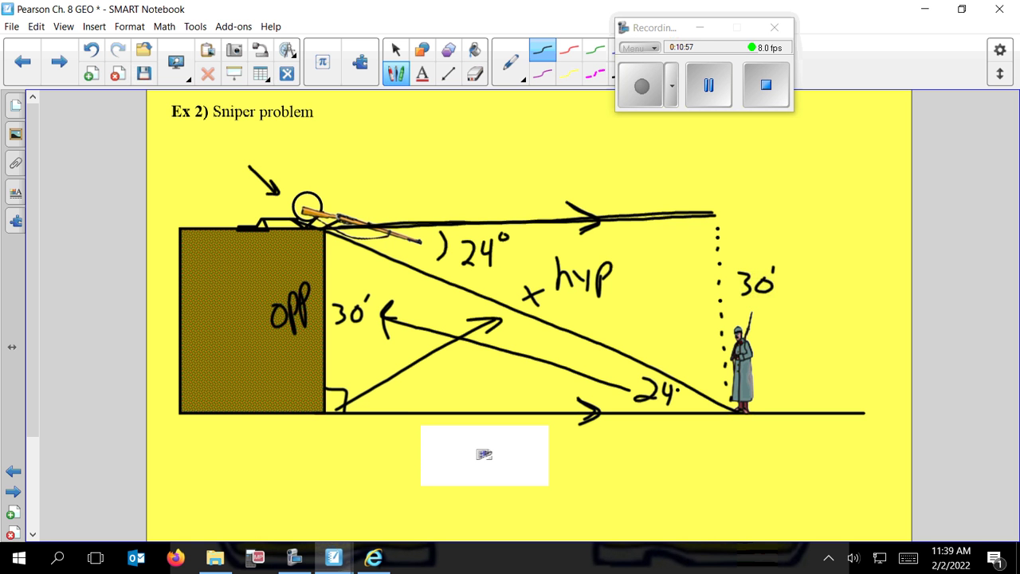
- In red, arrow the top 24° to the right 30′, write 'opp', and underline 'hyp'
left_click(569, 50)
mouse_move(506, 255)
left_mouse_down()
mouse_move(704, 279)
mouse_move(700, 293)
left_mouse_up()
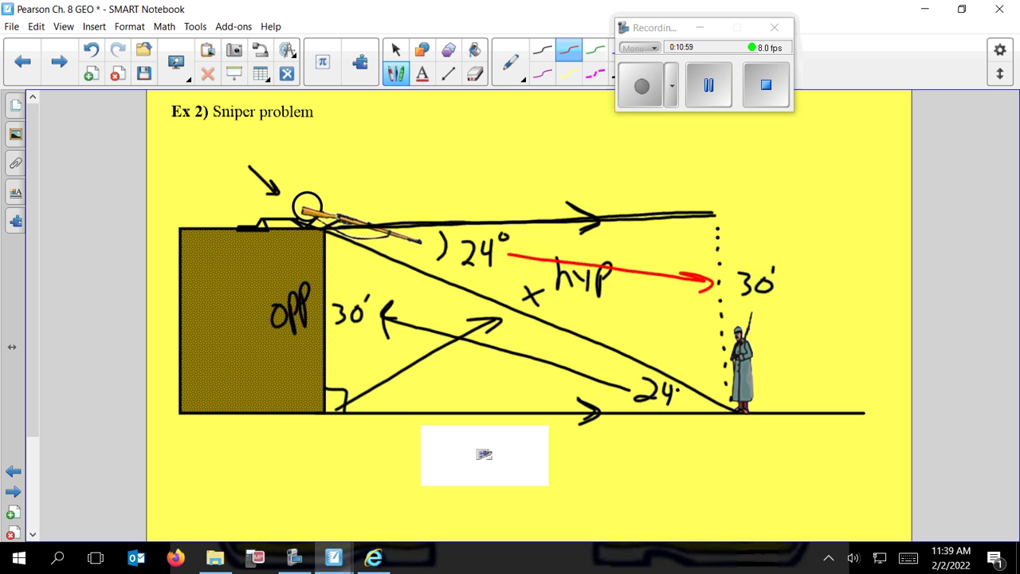
mouse_move(752, 245)
left_mouse_down()
mouse_move(763, 263)
mouse_move(782, 254)
left_mouse_up()
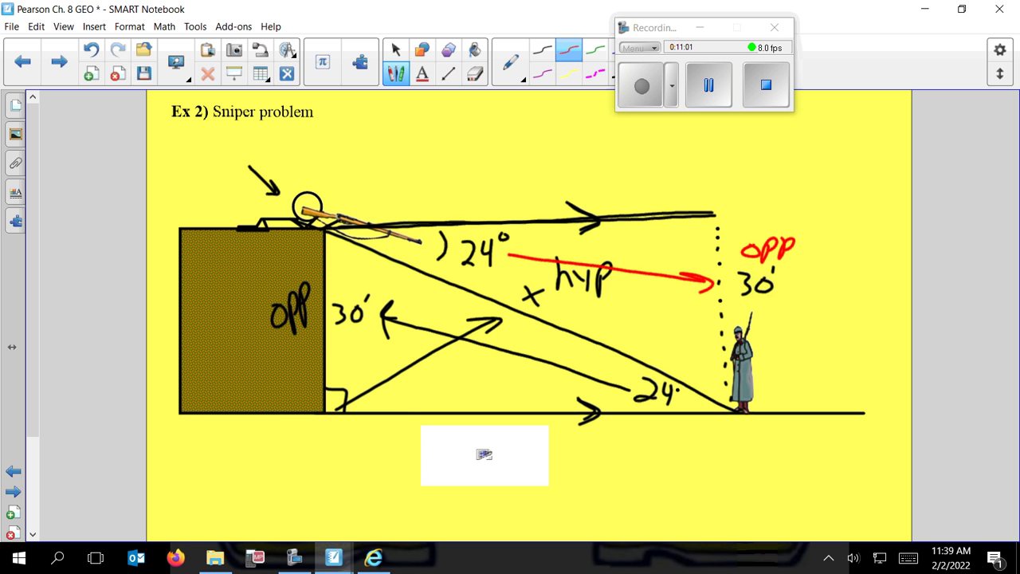
left_click_drag(556, 298, 600, 298)
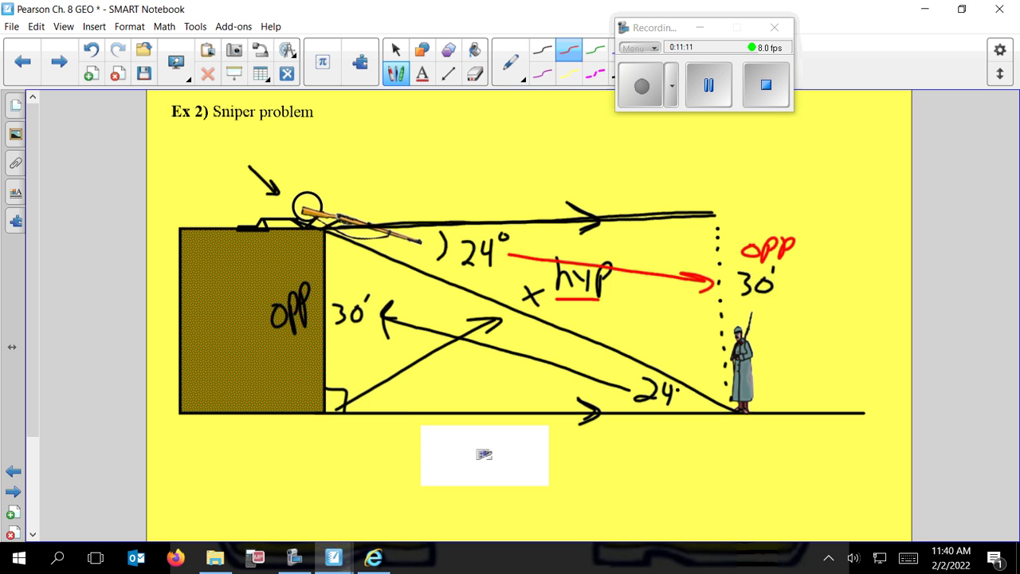
- In black, strike through the building's 'opp' and underline 'hyp' again
left_click(542, 50)
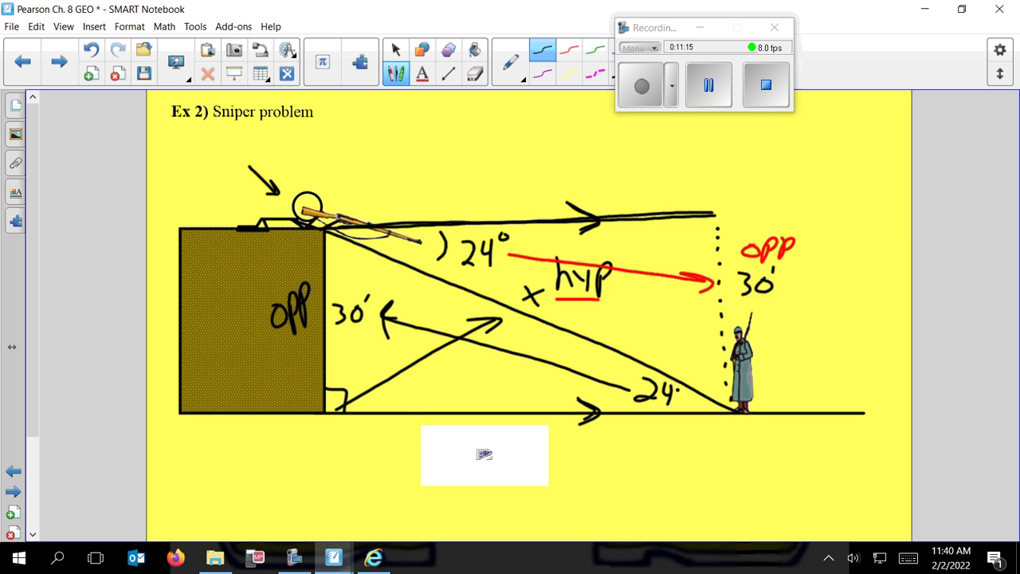
left_click_drag(322, 311, 283, 362)
left_click_drag(559, 304, 599, 309)
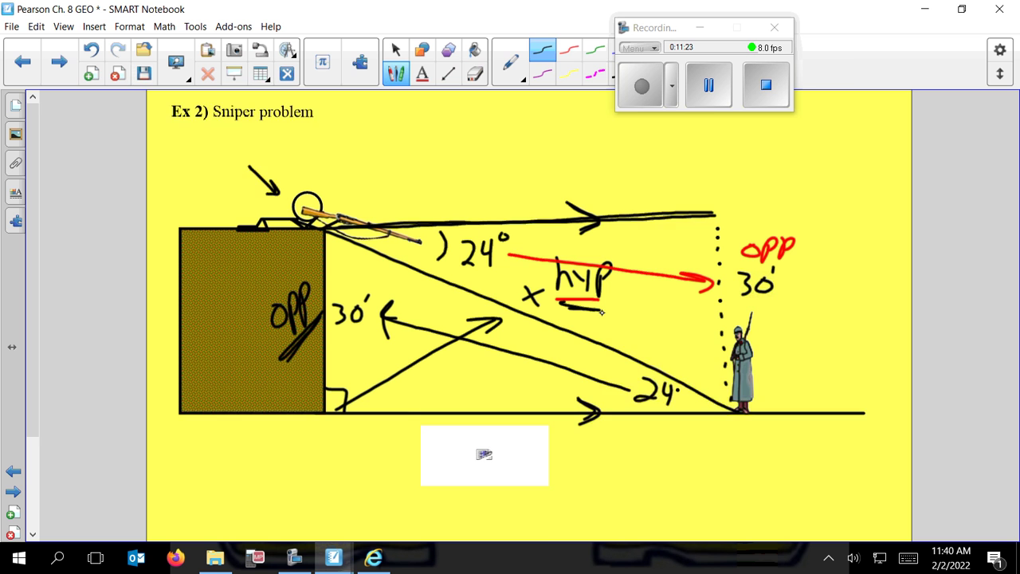
- Write sin24° = 30/x below the diagram
scroll(522, 301, "down", 3)
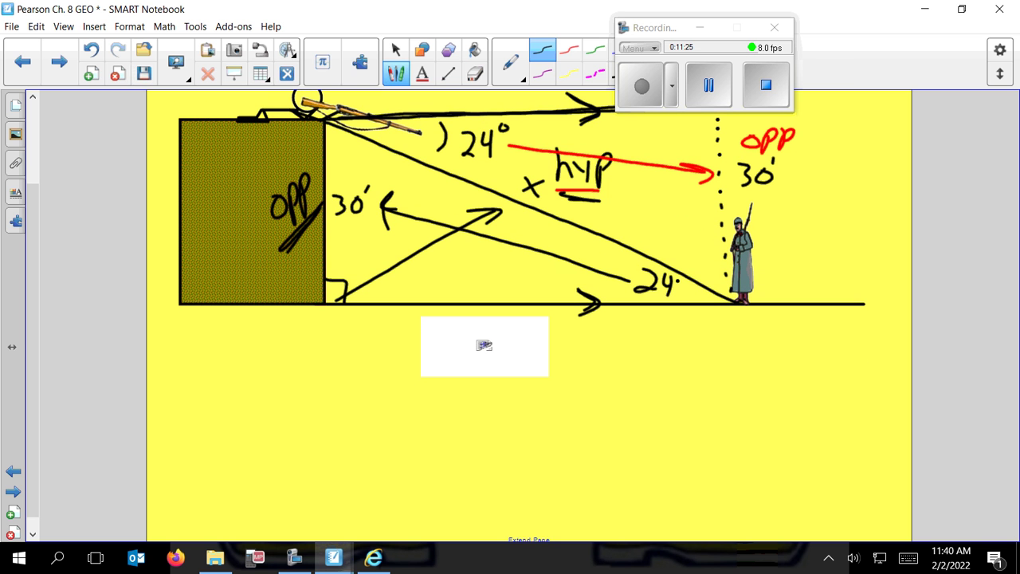
mouse_move(230, 368)
left_mouse_down()
mouse_move(215, 371)
mouse_move(211, 390)
mouse_move(292, 391)
mouse_move(309, 374)
left_mouse_up()
left_click_drag(308, 358, 308, 389)
mouse_move(320, 350)
left_mouse_down()
mouse_move(316, 359)
mouse_move(347, 387)
left_mouse_up()
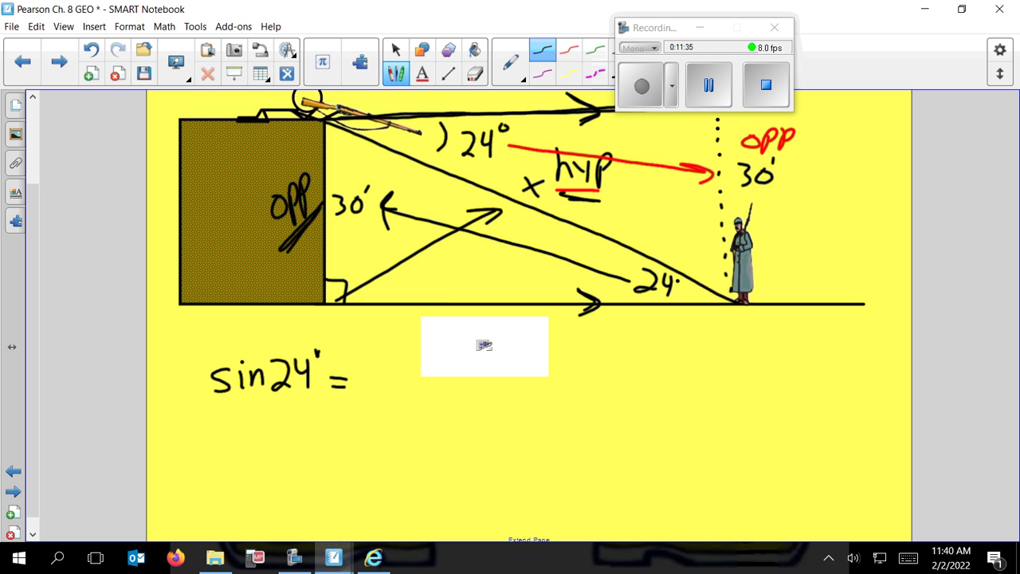
mouse_move(362, 353)
left_mouse_down()
mouse_move(371, 359)
mouse_move(362, 371)
mouse_move(389, 351)
mouse_move(396, 377)
mouse_move(384, 403)
mouse_move(367, 405)
left_mouse_up()
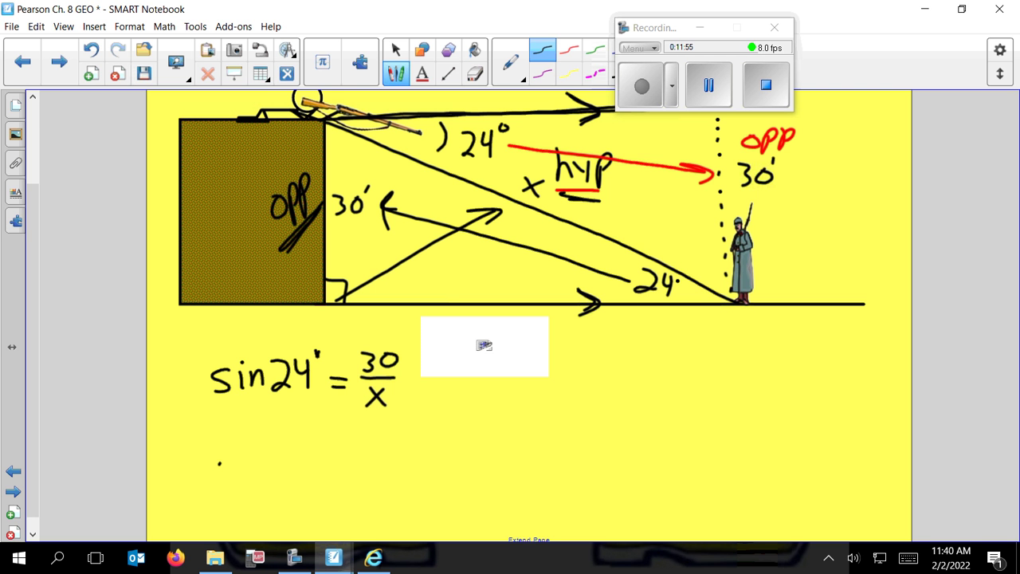
- Write .4067 = 30/x on the next line and bolden its equals sign
mouse_move(234, 431)
left_mouse_down()
mouse_move(233, 451)
mouse_move(252, 452)
mouse_move(248, 473)
left_mouse_up()
mouse_move(267, 438)
left_mouse_down()
mouse_move(305, 465)
mouse_move(348, 448)
left_mouse_up()
mouse_move(335, 456)
left_mouse_down()
mouse_move(377, 433)
mouse_move(368, 456)
mouse_move(399, 437)
mouse_move(408, 490)
left_mouse_up()
left_click_drag(408, 476, 388, 490)
mouse_move(329, 459)
left_mouse_down()
mouse_move(350, 460)
mouse_move(350, 451)
left_mouse_up()
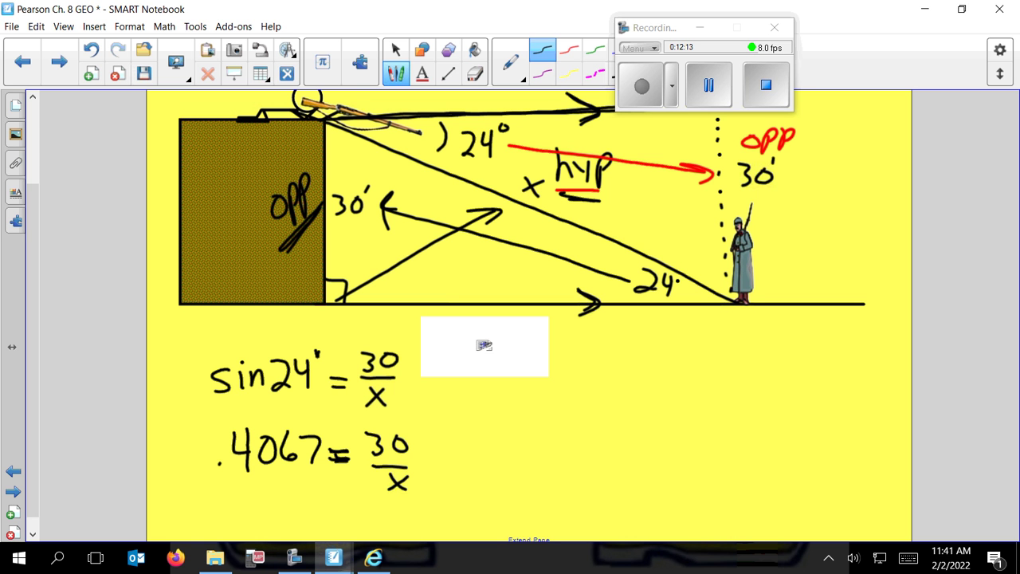
- In red, circle the numerator 30 and underline .4067
left_click(568, 50)
mouse_move(408, 430)
left_mouse_down()
mouse_move(386, 460)
mouse_move(374, 423)
left_mouse_up()
left_click_drag(232, 478, 322, 476)
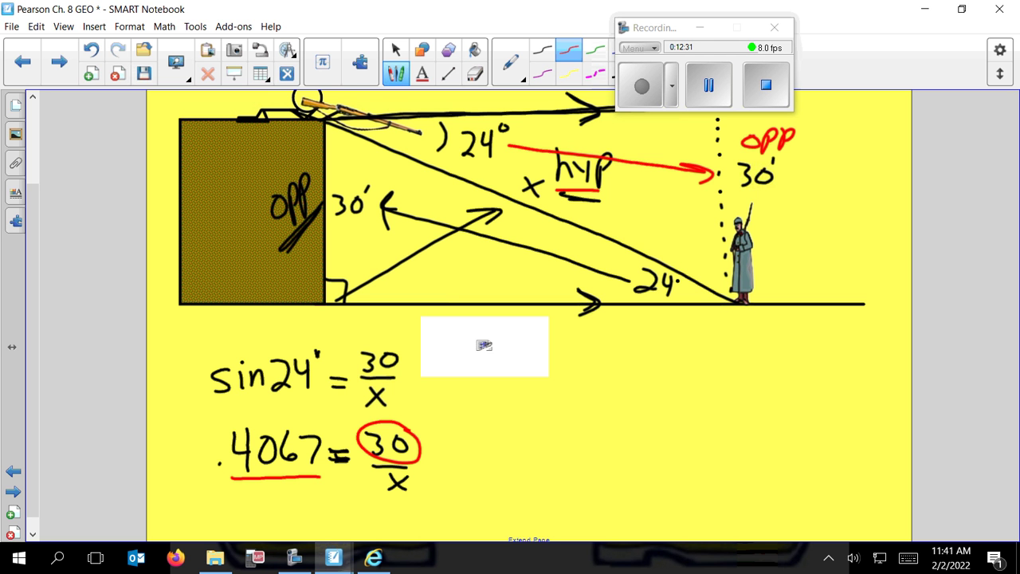
- Write x = 73.8 in red beside the equation and label 70′ beside the soldier
left_click_drag(488, 434, 508, 460)
mouse_move(507, 433)
left_mouse_down()
mouse_move(491, 461)
mouse_move(540, 437)
mouse_move(542, 447)
left_mouse_up()
mouse_move(554, 422)
left_mouse_down()
mouse_move(569, 419)
mouse_move(564, 451)
left_mouse_up()
left_click_drag(588, 417, 590, 449)
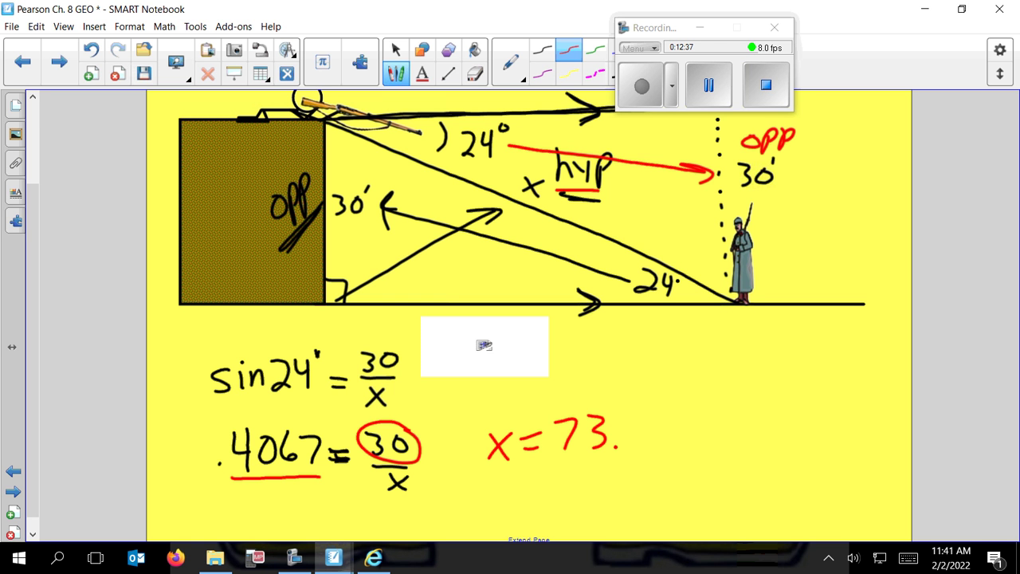
mouse_move(652, 420)
left_mouse_down()
mouse_move(643, 451)
mouse_move(650, 420)
left_mouse_up()
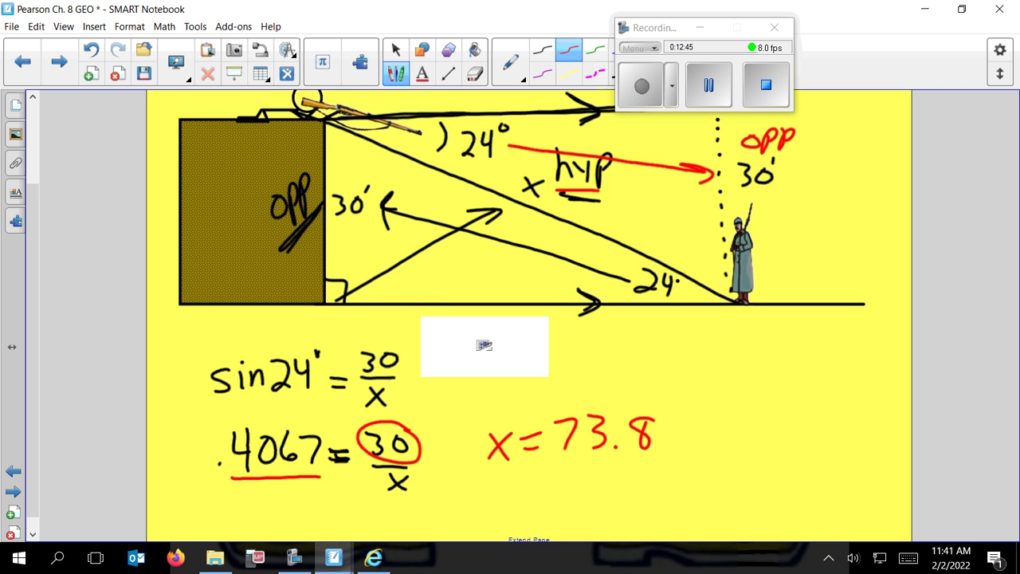
mouse_move(763, 256)
left_mouse_down()
mouse_move(815, 239)
mouse_move(807, 259)
mouse_move(842, 228)
left_mouse_up()
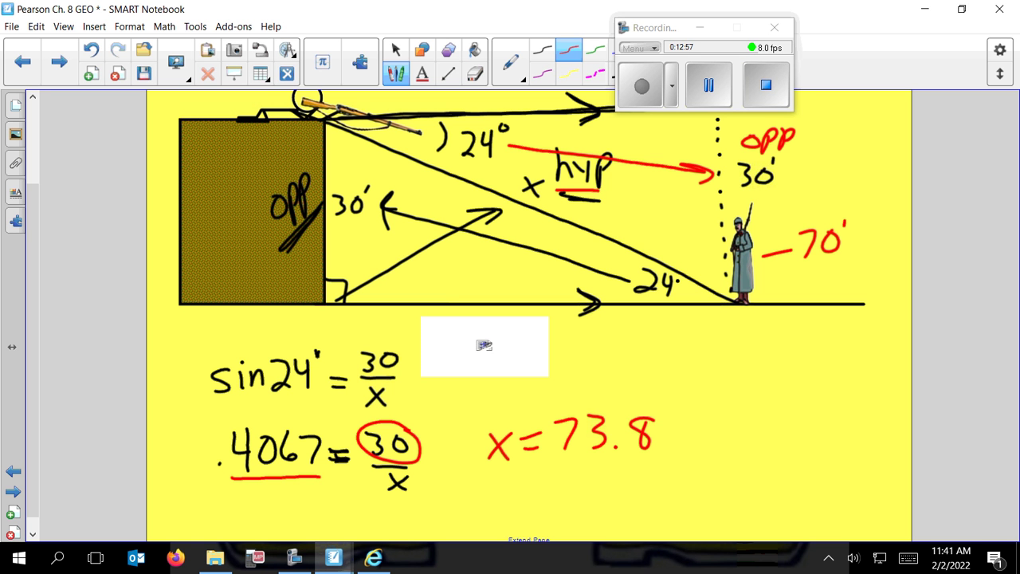
- Handwrite a red 'Yes' below the soldier to answer the sniper question
left_click_drag(709, 345, 735, 375)
left_click_drag(740, 344, 736, 407)
left_click_drag(746, 390, 775, 406)
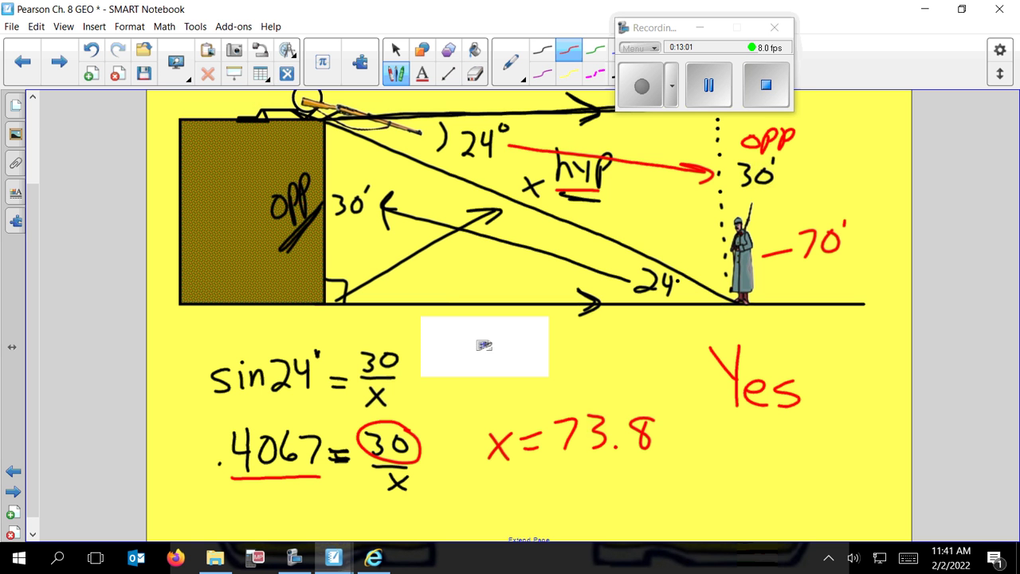